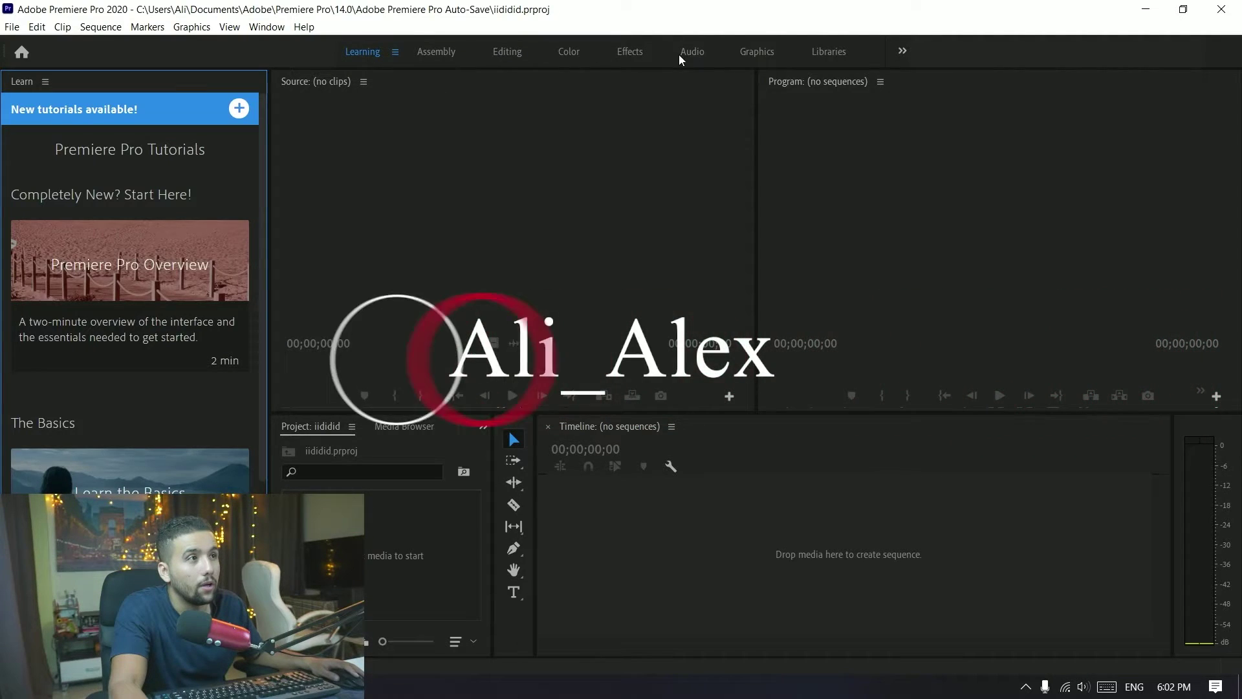
- Switch to the Graphics workspace, accept Edit Workspaces, and confirm resetting Graphics to its saved layout
left_click(743, 46)
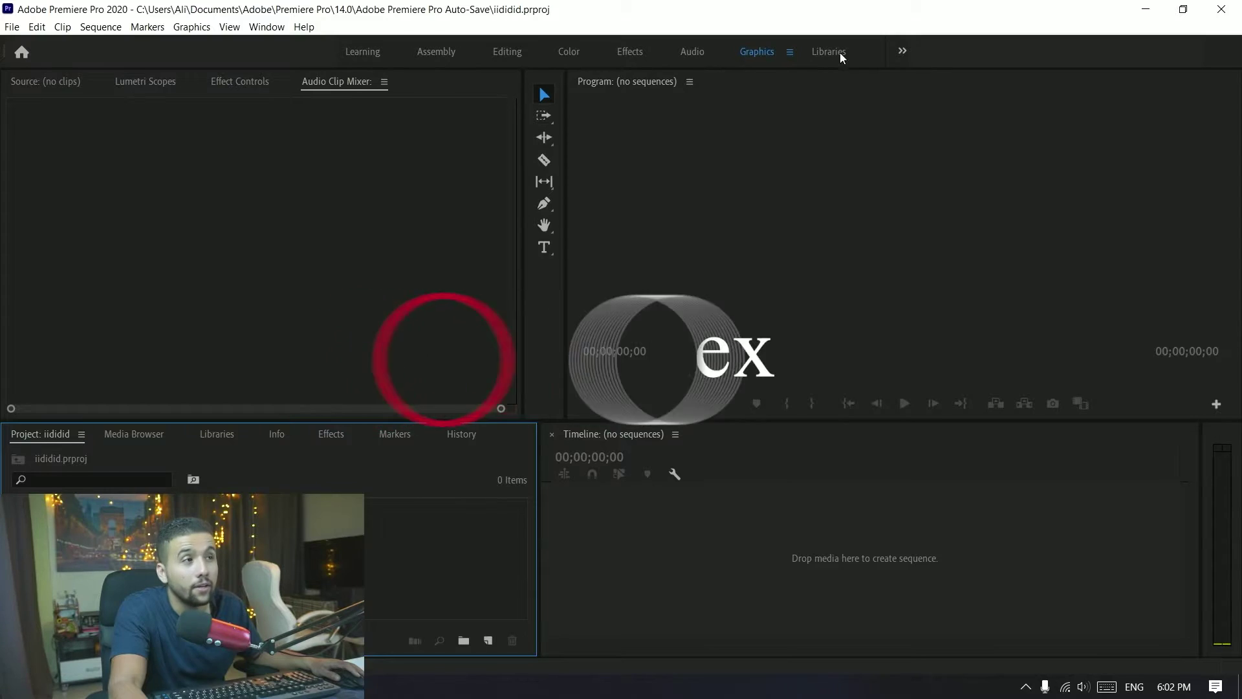
left_click(901, 51)
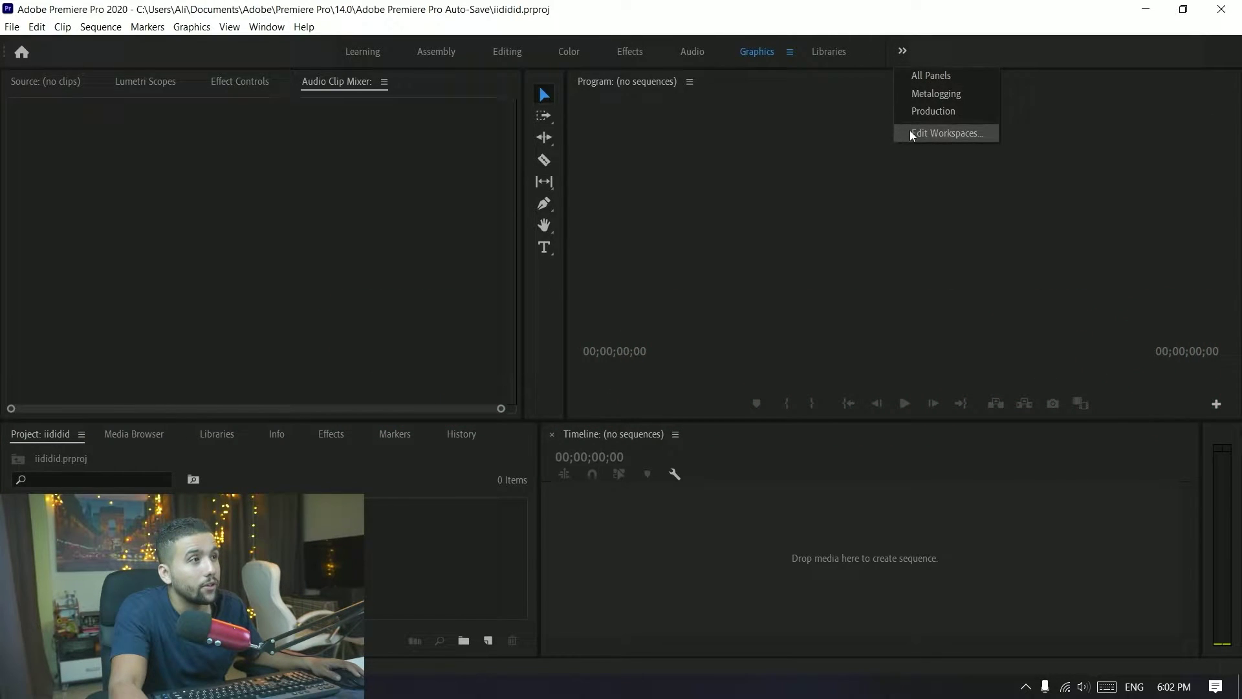
left_click(945, 133)
left_click_drag(667, 192, 640, 106)
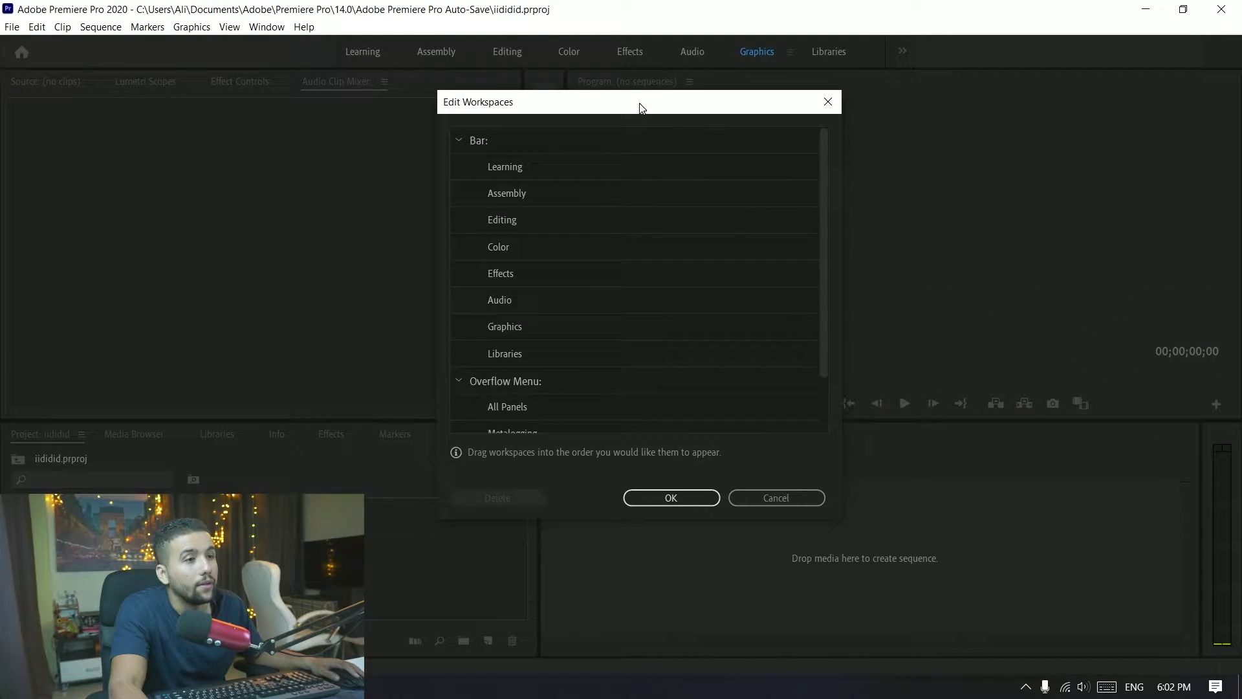
left_click(676, 495)
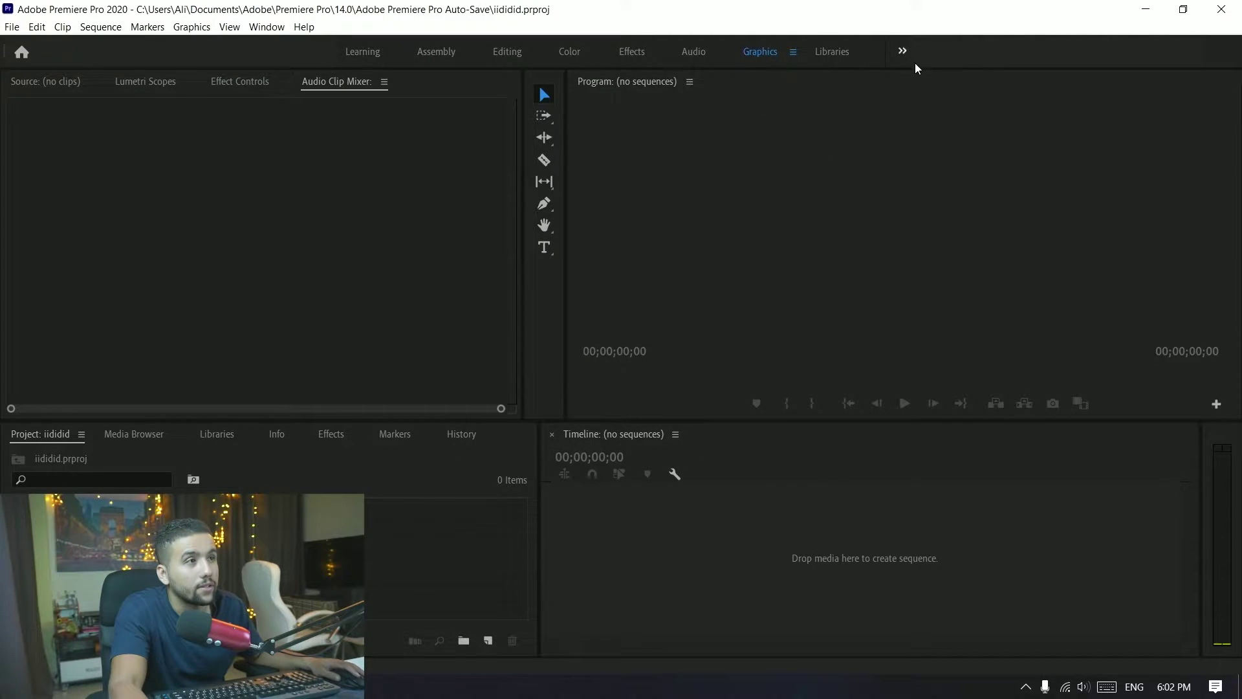
double_click(773, 55)
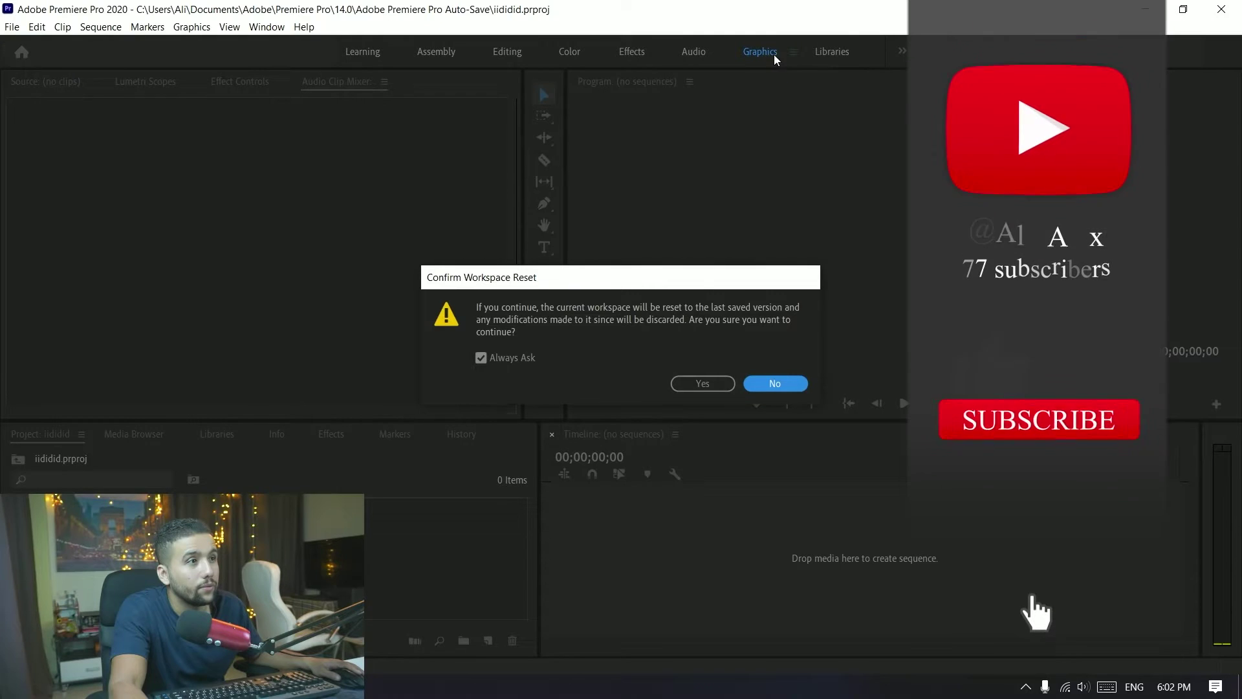
left_click(700, 385)
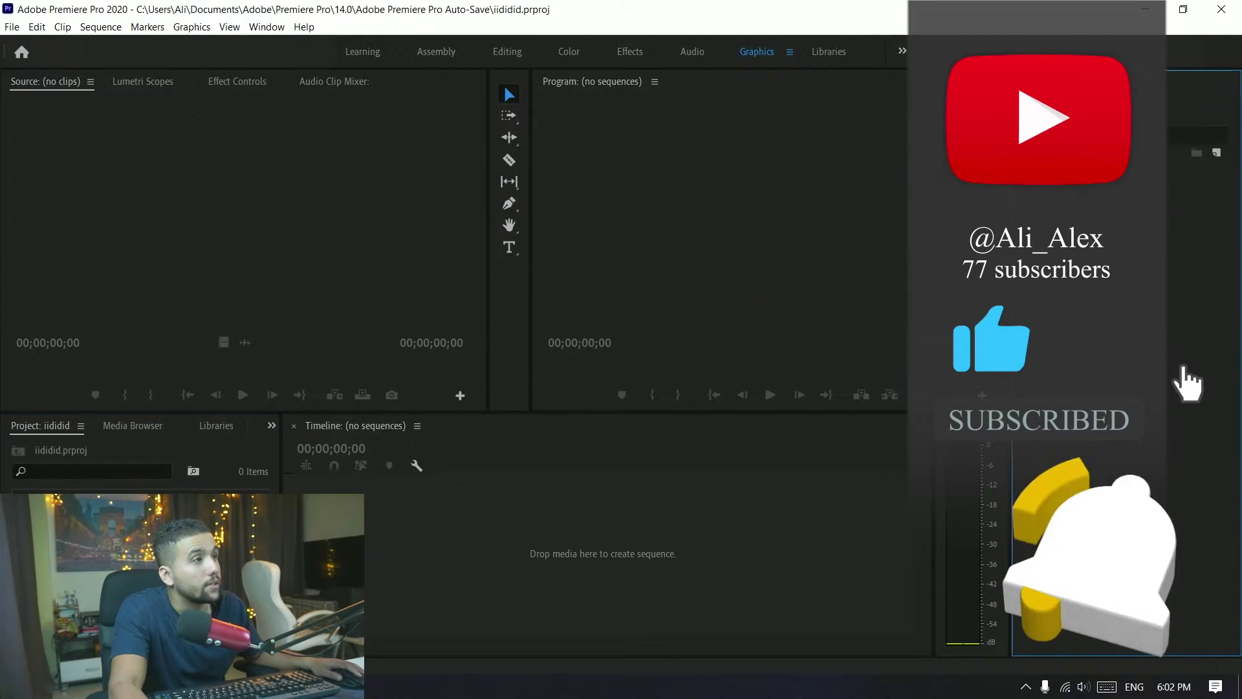
mouse_move(1120, 297)
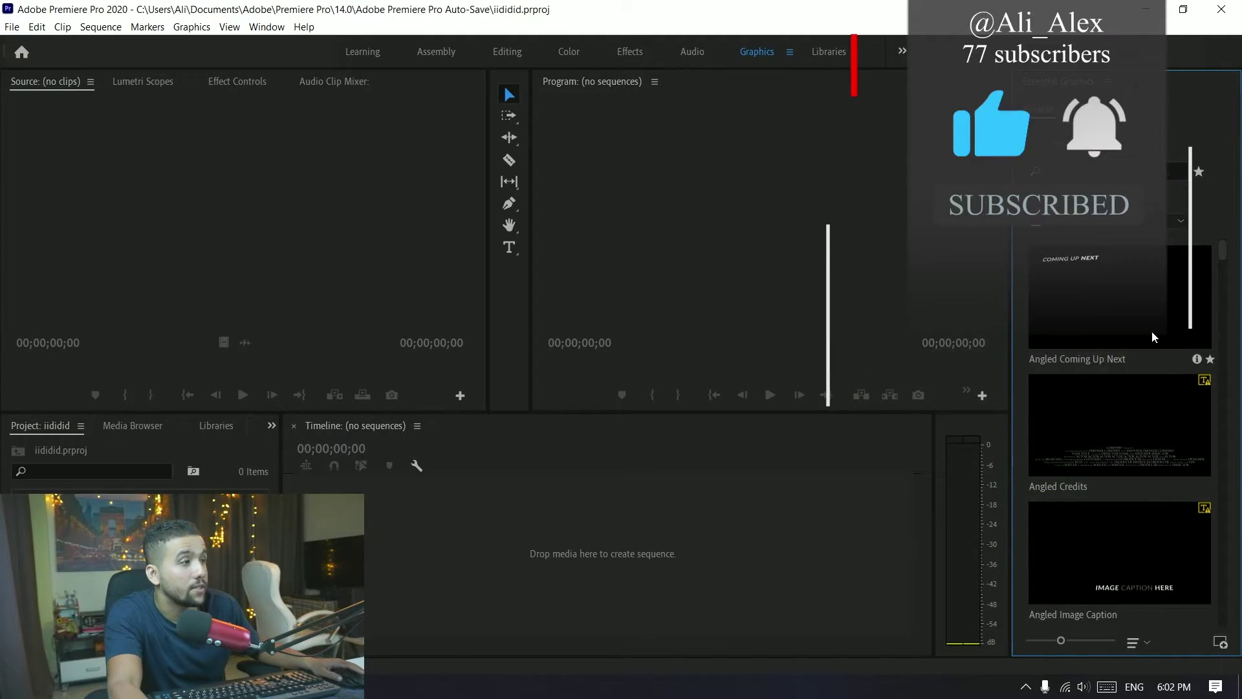
scroll(1153, 331, "down", 3)
scroll(1153, 331, "up", 3)
scroll(1164, 307, "up", 2)
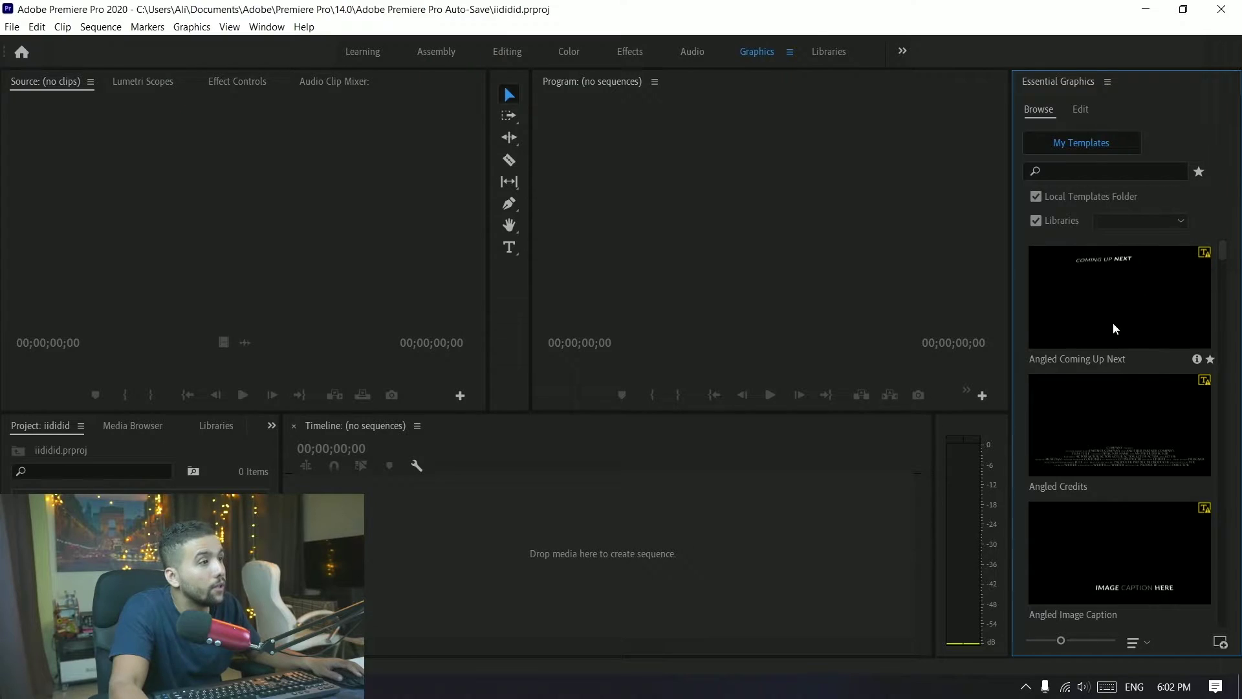
scroll(1096, 395, "down", 3)
scroll(1095, 394, "down", 2)
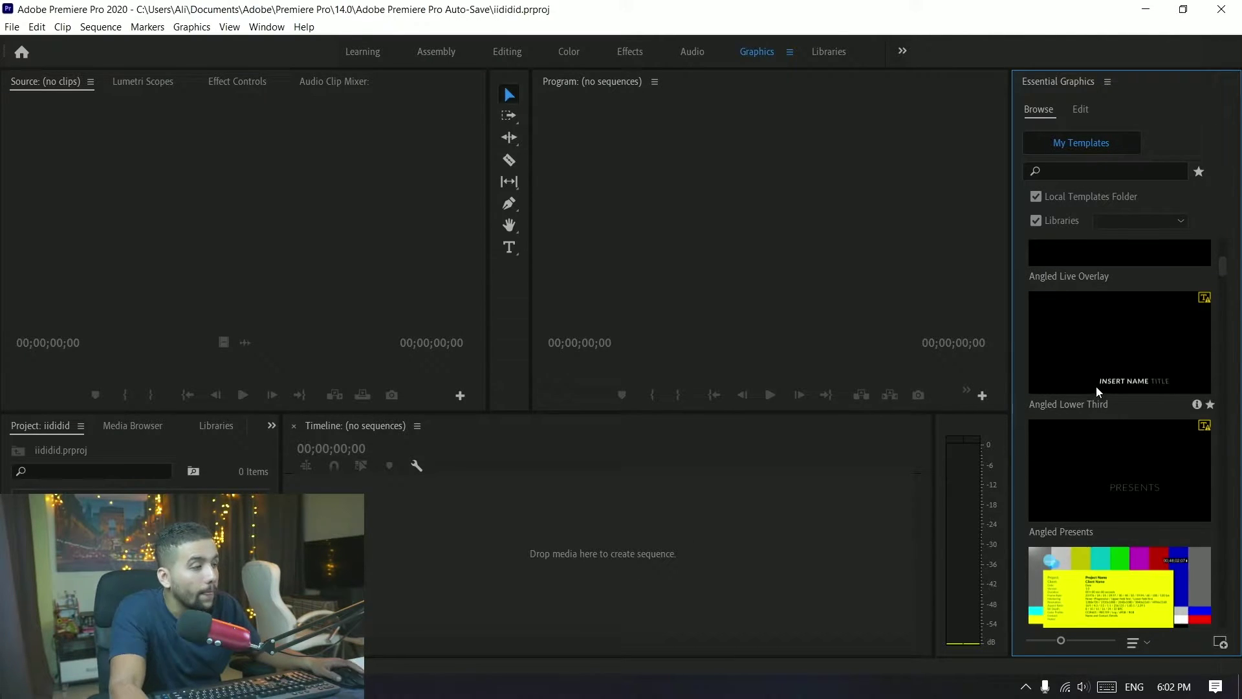
scroll(1096, 386, "down", 1)
mouse_move(1119, 353)
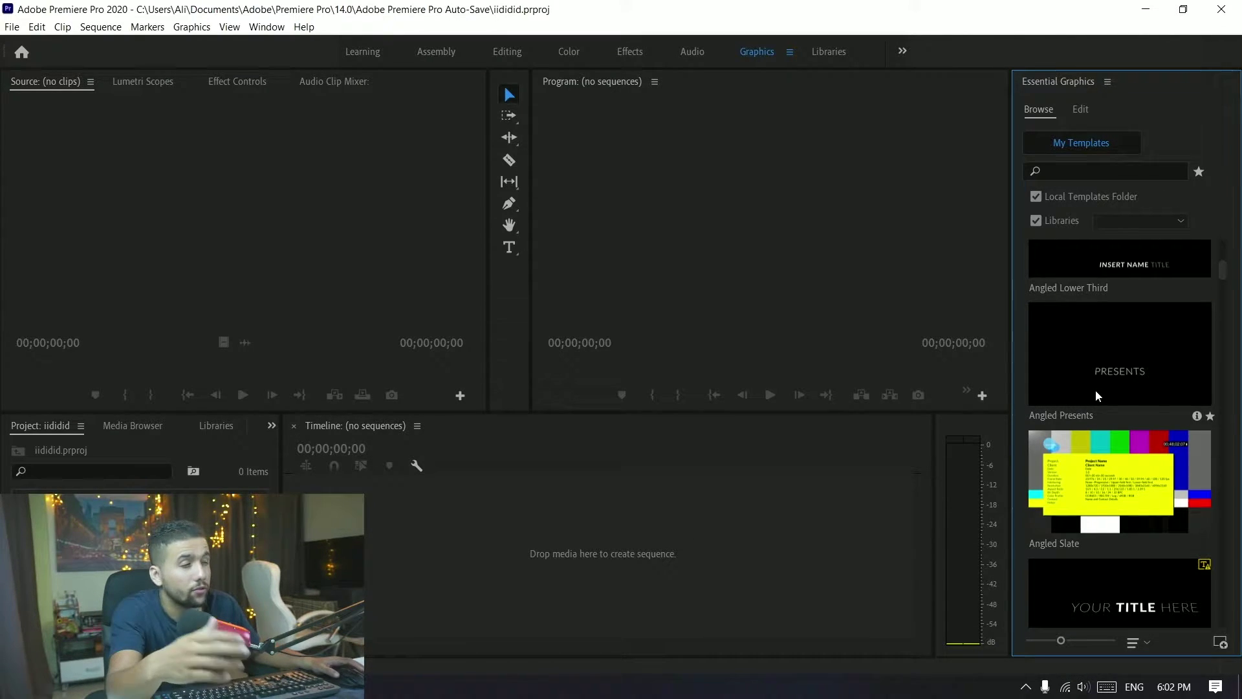
scroll(1097, 388, "down", 2)
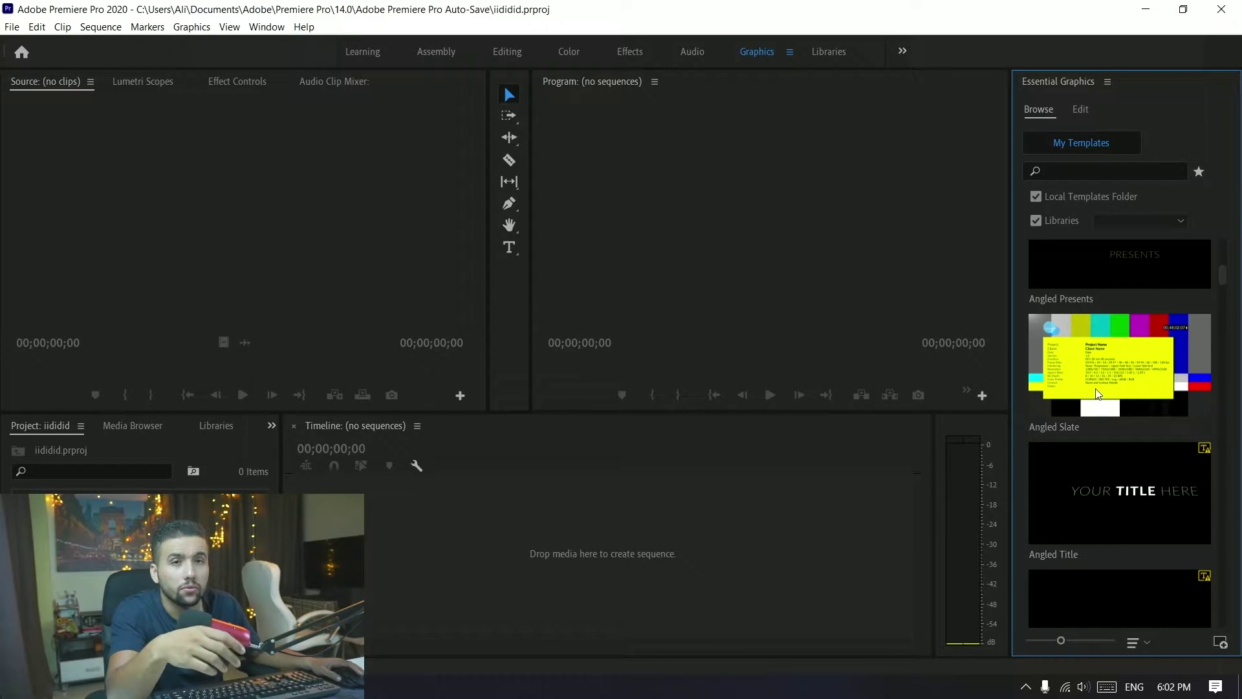
scroll(1105, 437, "down", 2)
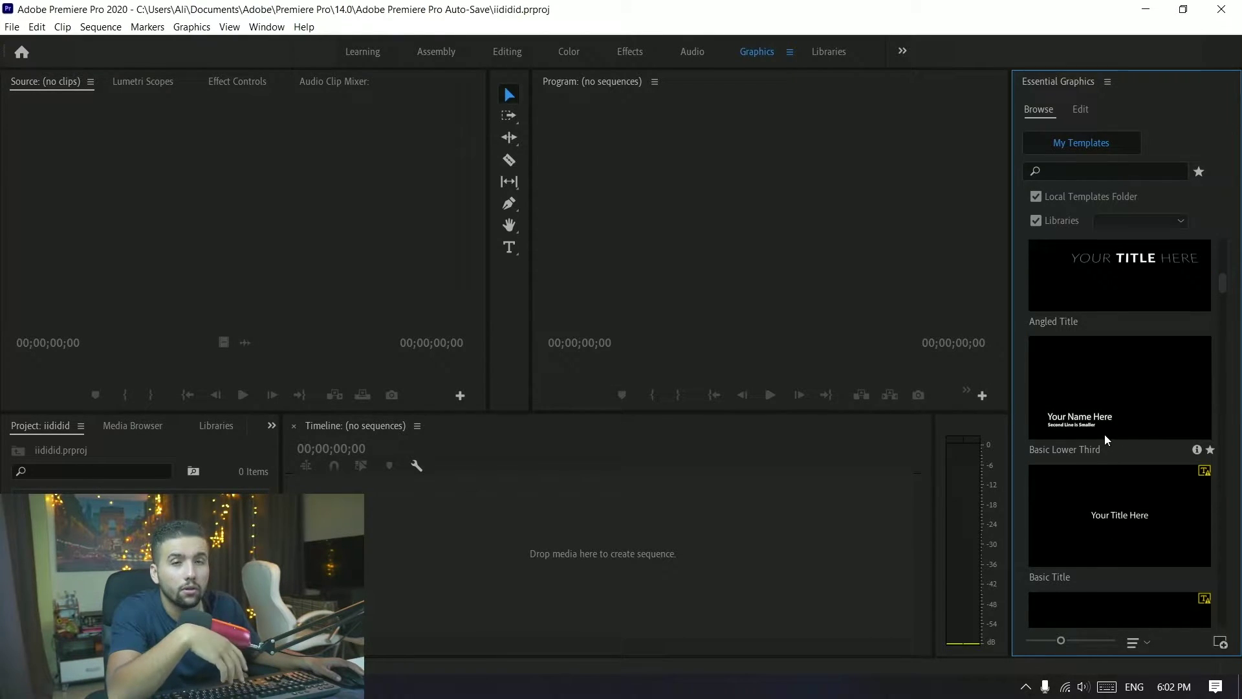
mouse_move(1223, 290)
left_mouse_down()
mouse_move(1227, 493)
mouse_move(1217, 254)
left_mouse_up()
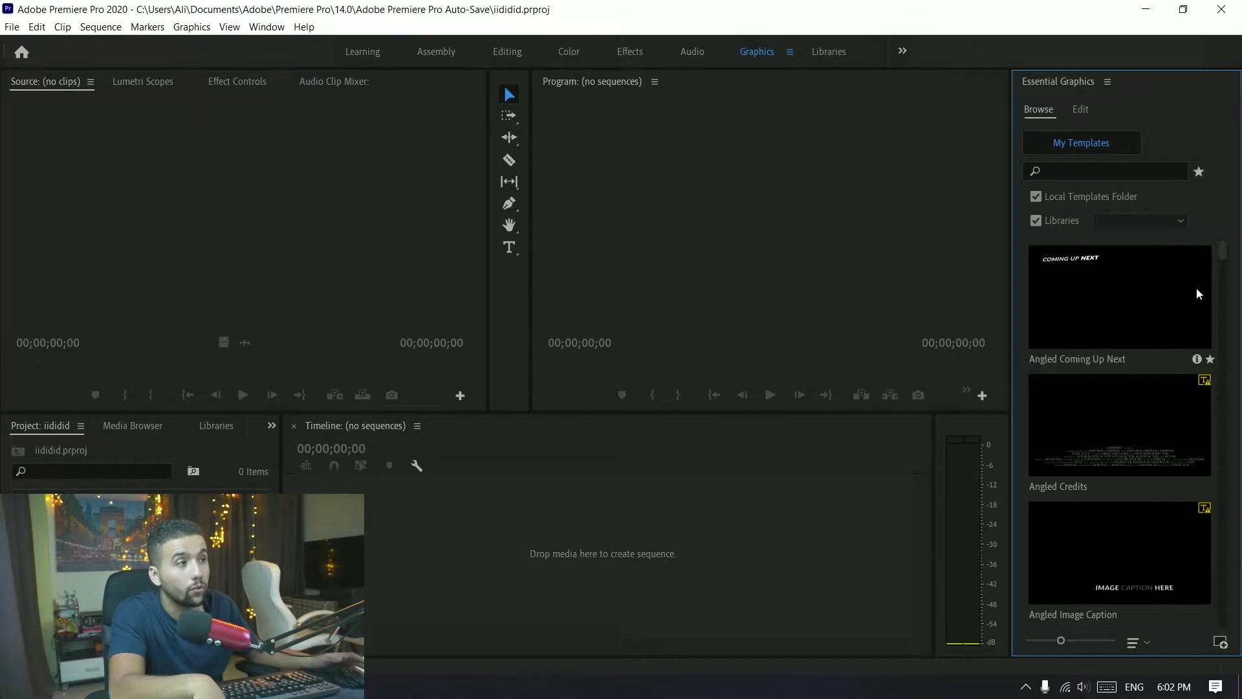
scroll(1076, 342, "down", 3)
scroll(1077, 351, "down", 3)
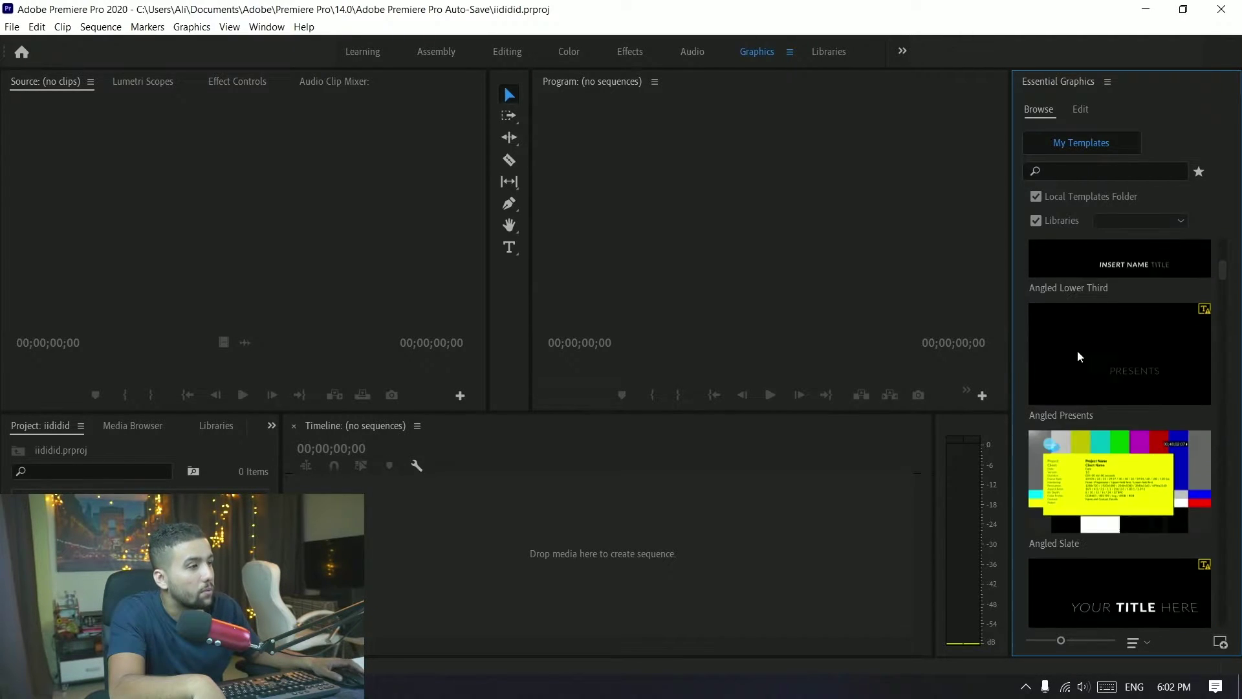
scroll(1078, 351, "down", 3)
scroll(1079, 353, "down", 2)
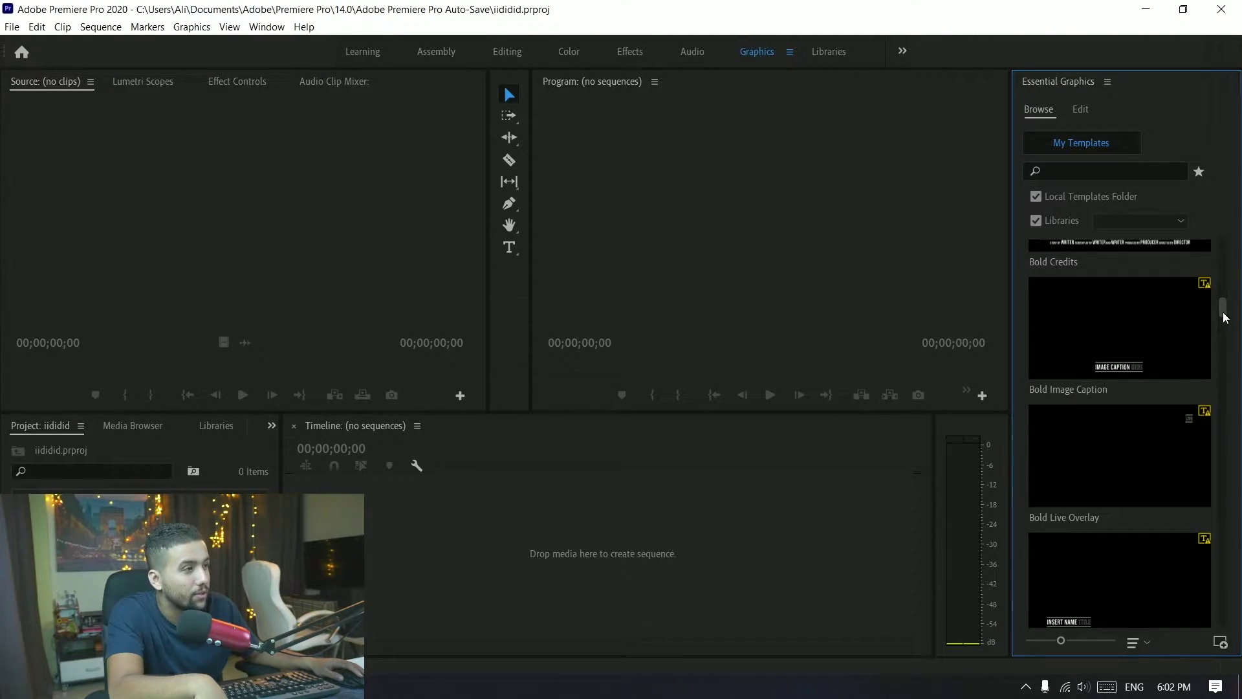
mouse_move(1224, 314)
left_mouse_down()
mouse_move(1205, 554)
mouse_move(1222, 254)
left_mouse_up()
scroll(1142, 381, "up", 3)
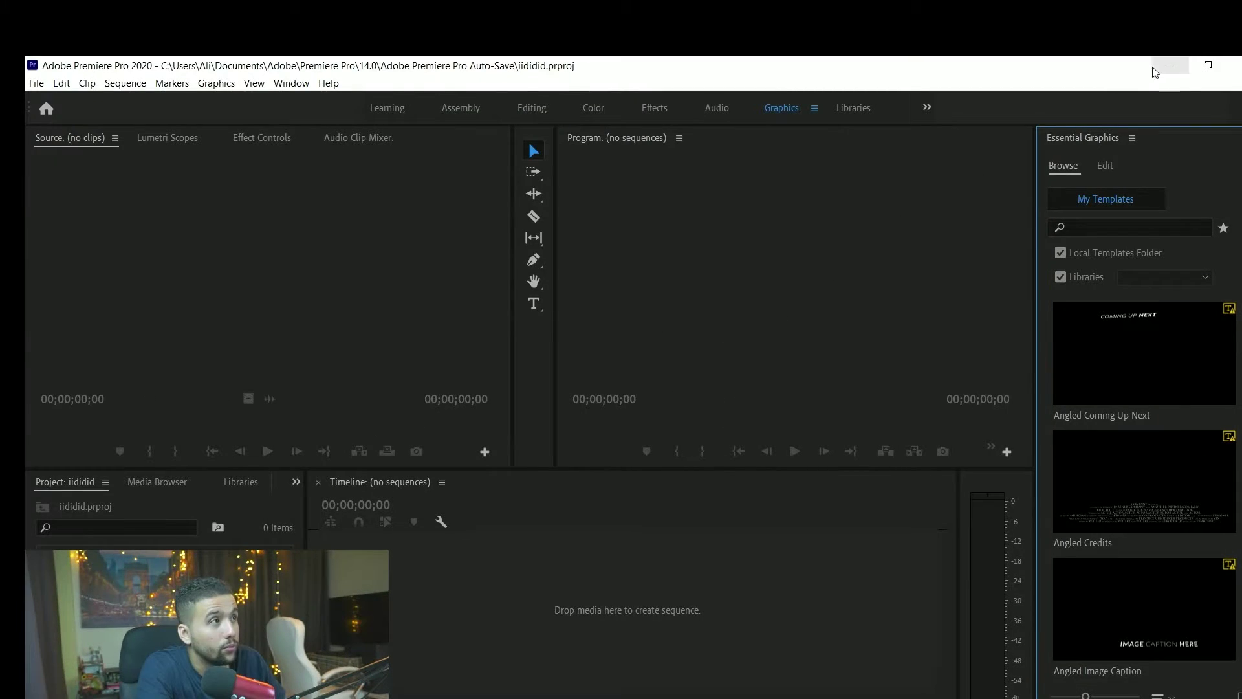
- Minimize Premiere Pro and tidy the five .mogrt template files on the desktop
left_click(1169, 65)
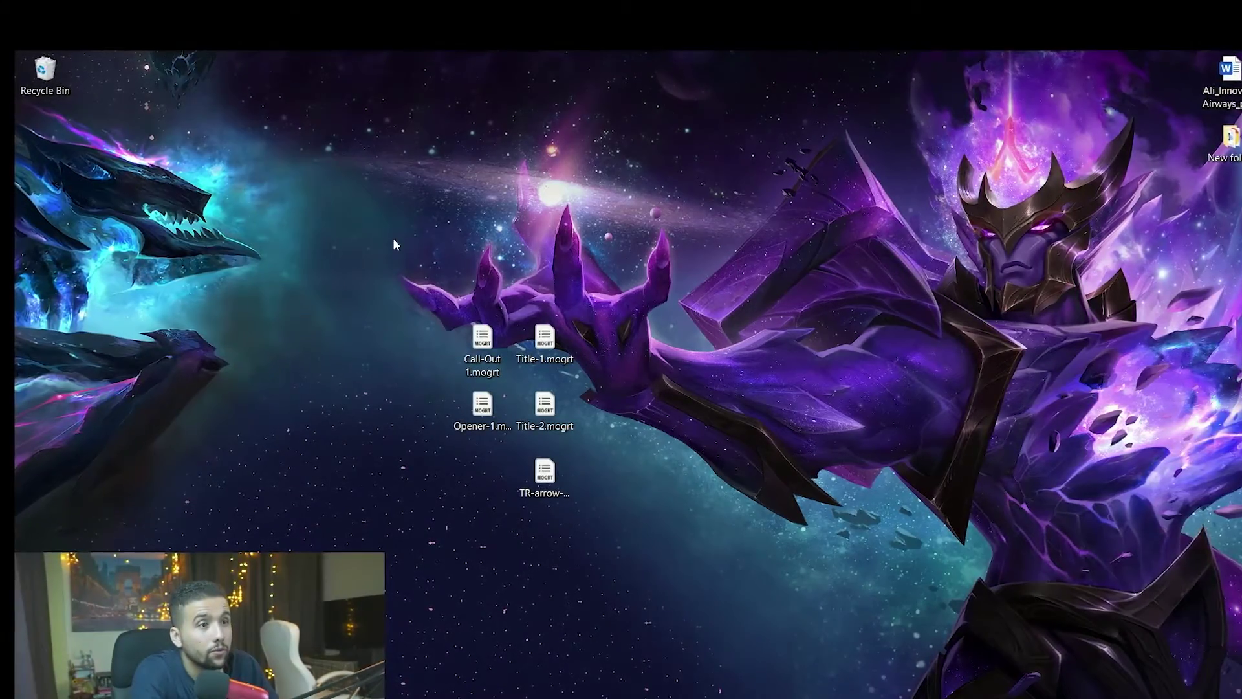
left_click_drag(393, 237, 602, 538)
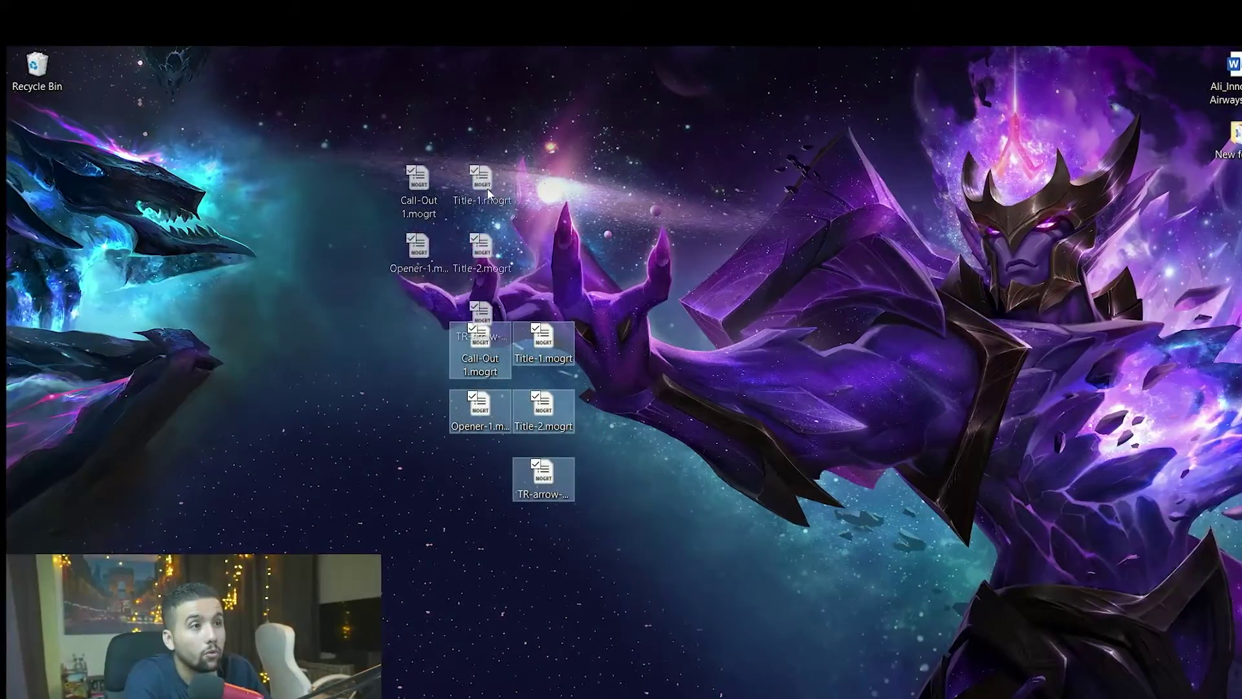
left_click_drag(560, 359, 496, 219)
left_click(415, 206)
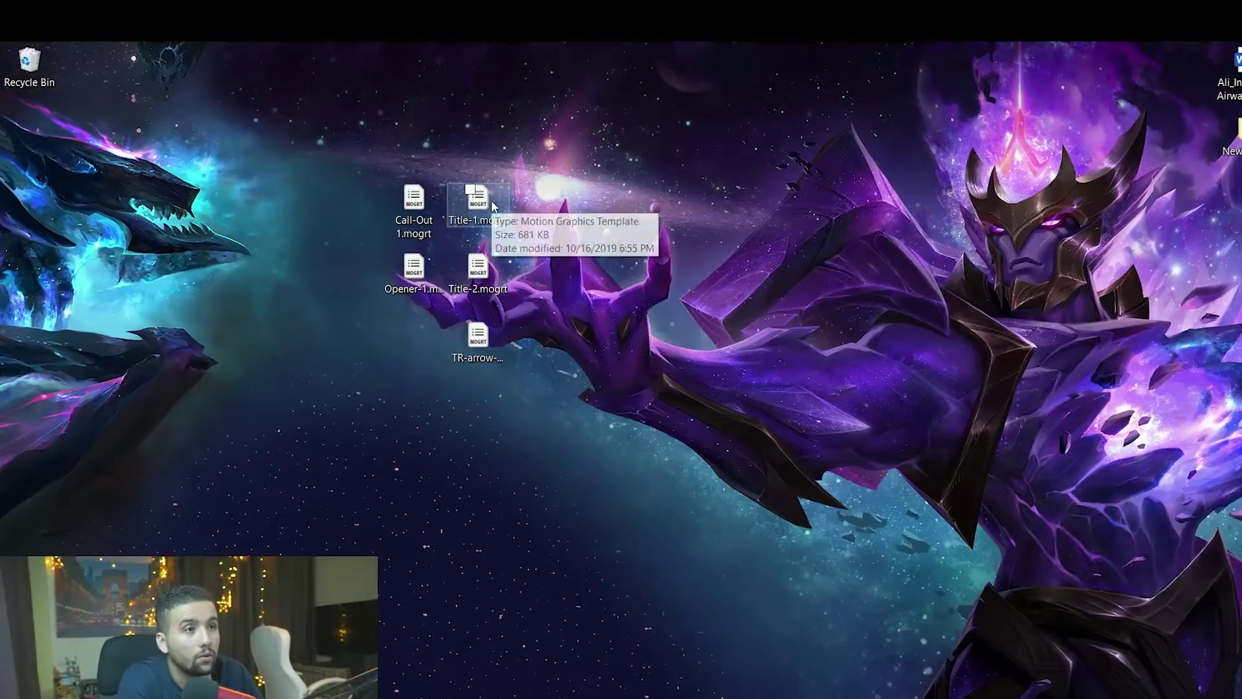
left_click(459, 374)
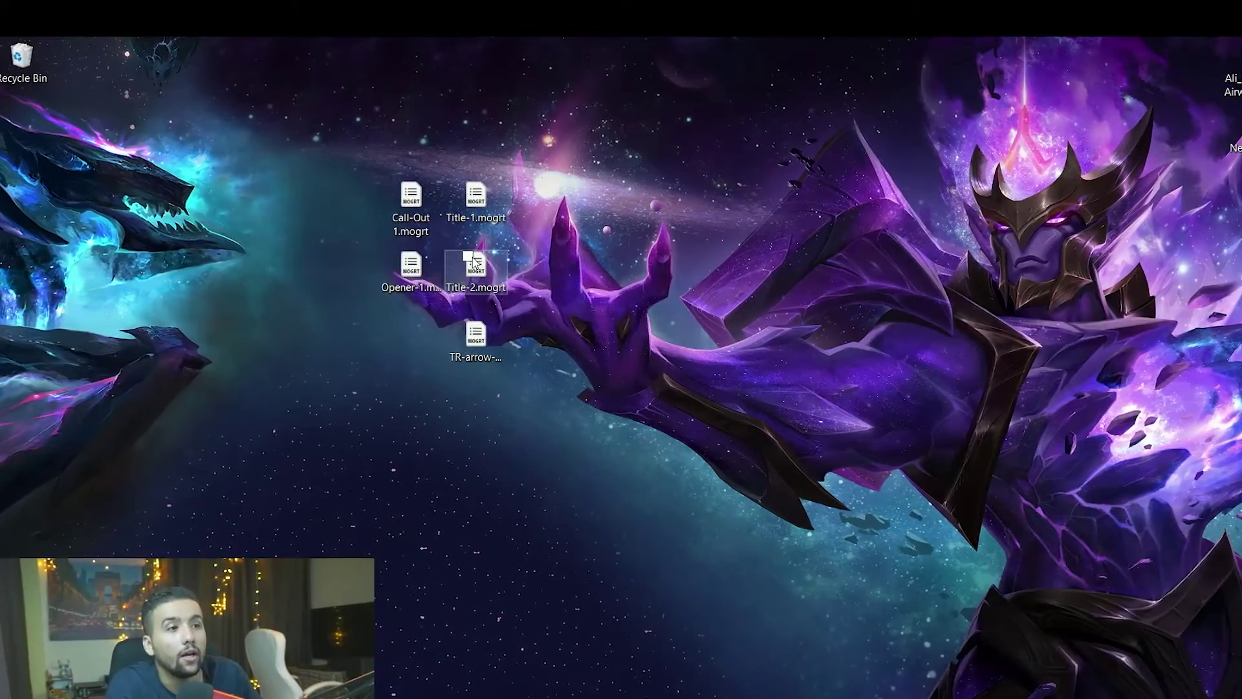
left_click_drag(472, 460, 490, 324)
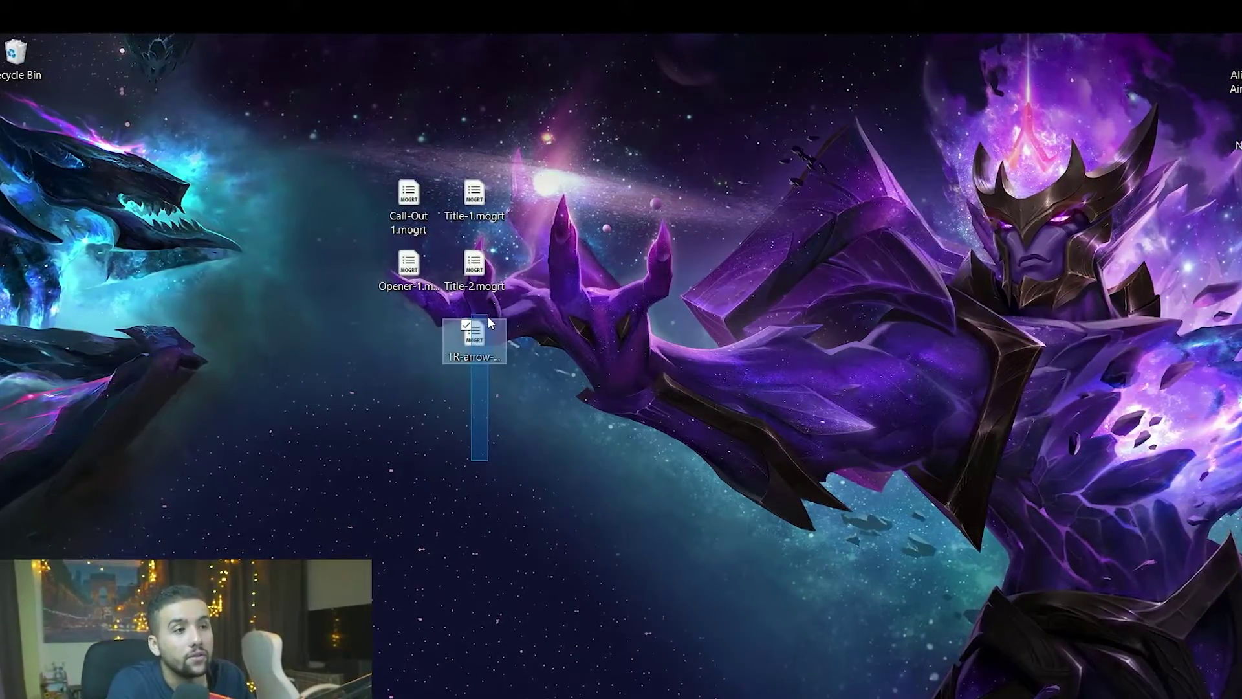
left_click(442, 380)
- Create a new desktop folder named 'main folder' and open it in File Explorer
right_click(133, 316)
left_click(197, 240)
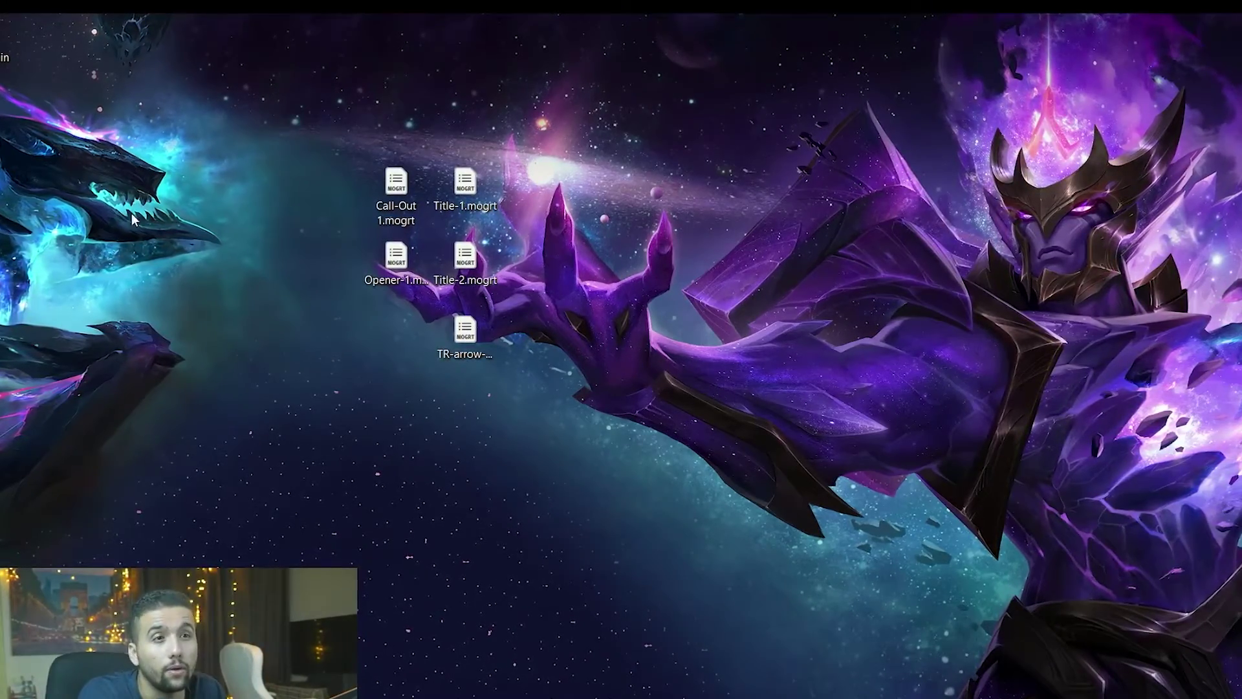
right_click(201, 215)
mouse_move(291, 393)
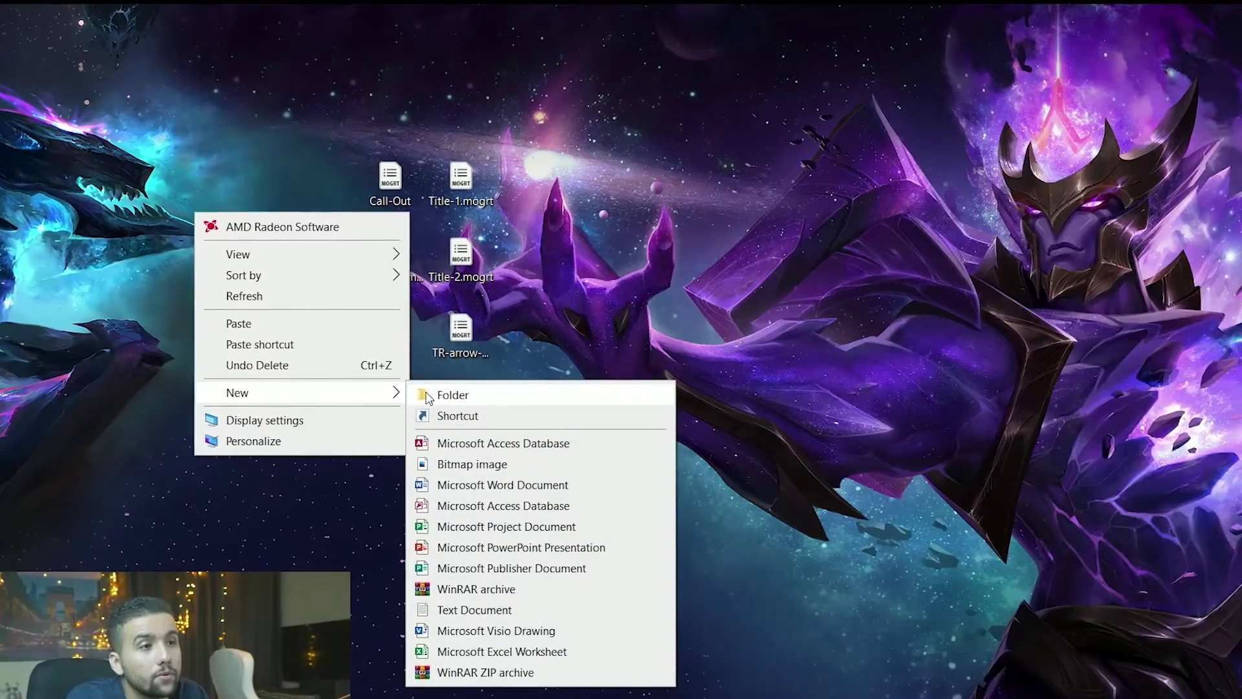
left_click(453, 395)
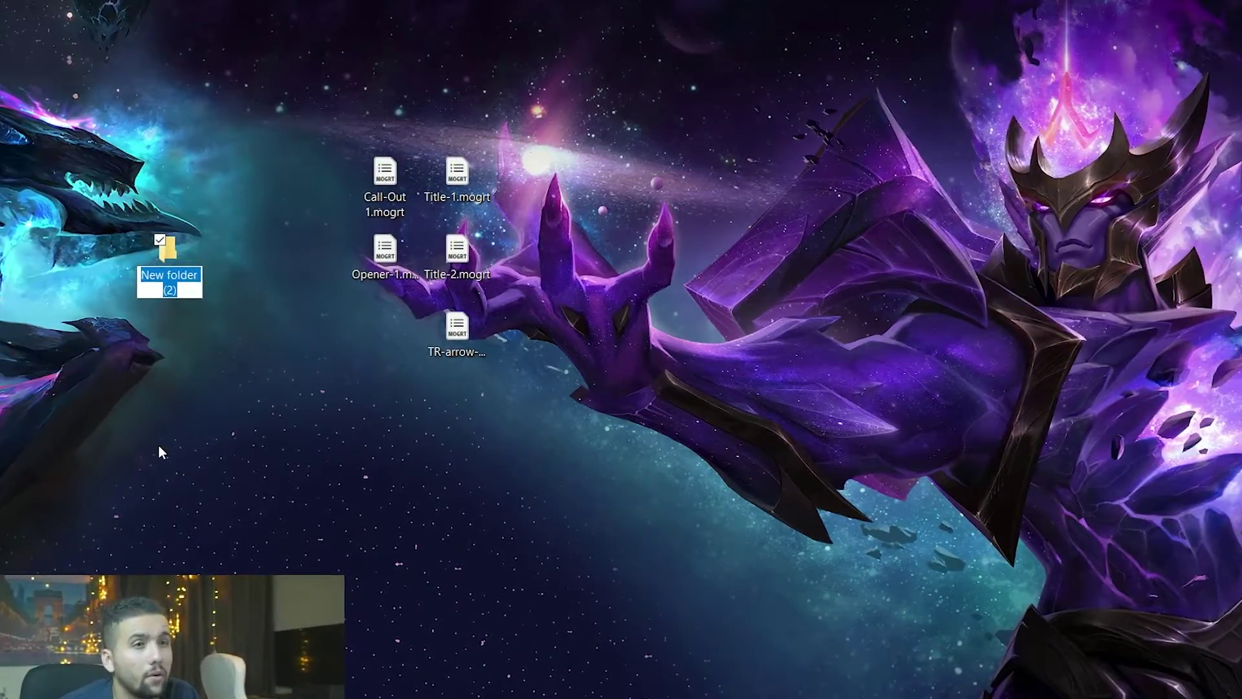
type("main")
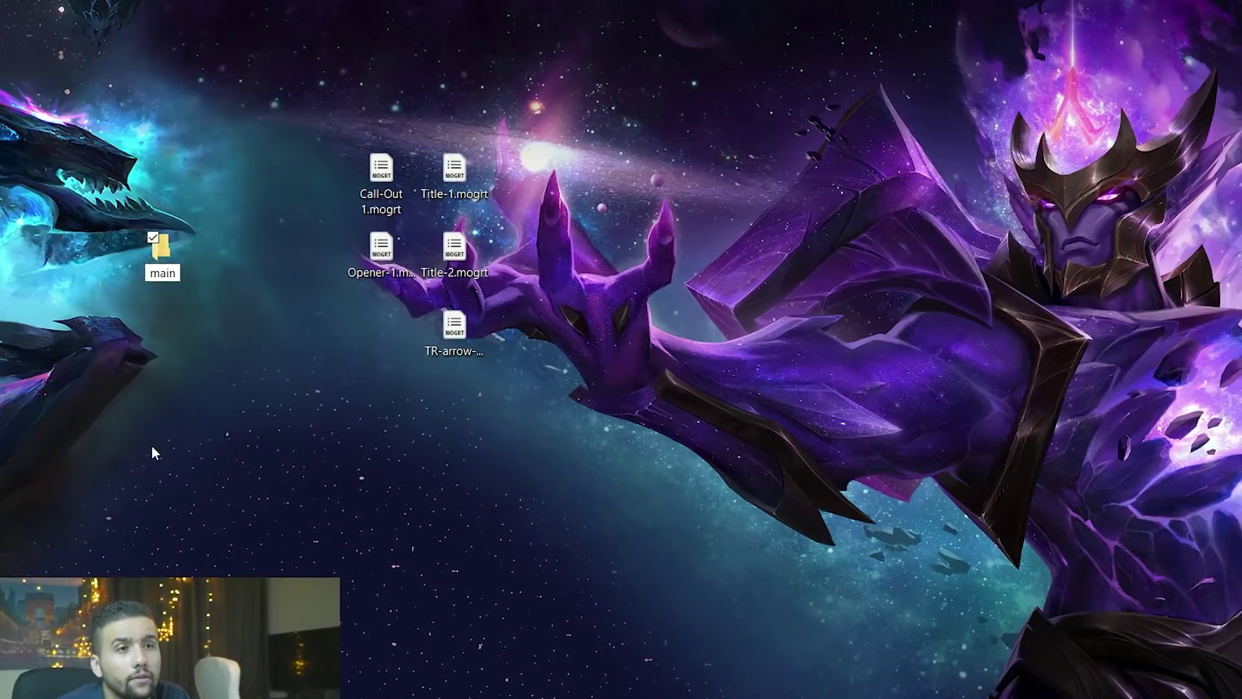
type(" fo")
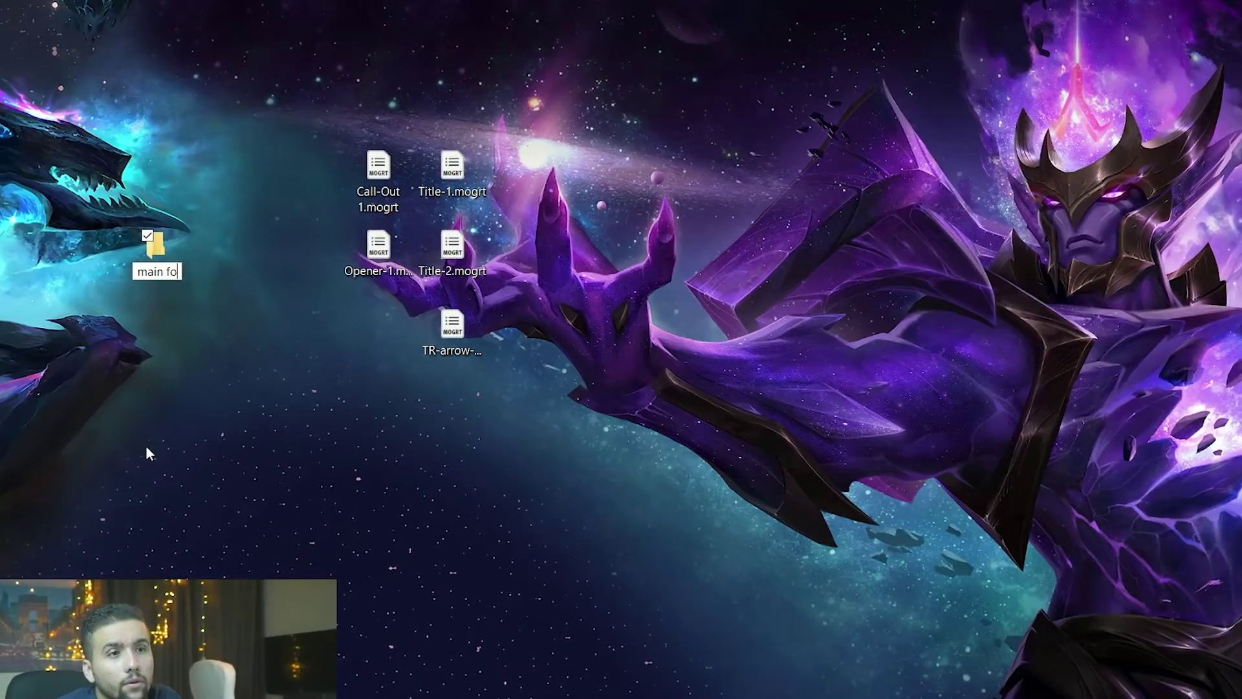
type("rlder")
key("Return")
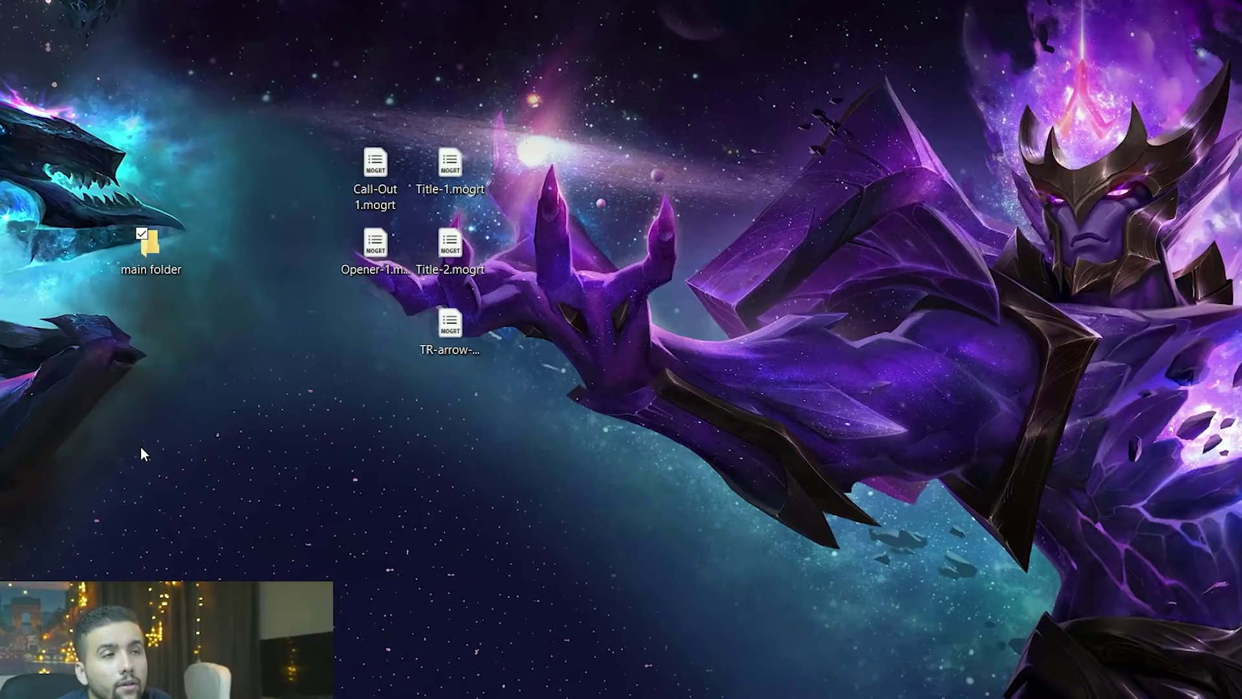
key("Return")
- Move the folder window aside and review the template files left on the desktop
left_click_drag(687, 97, 899, 55)
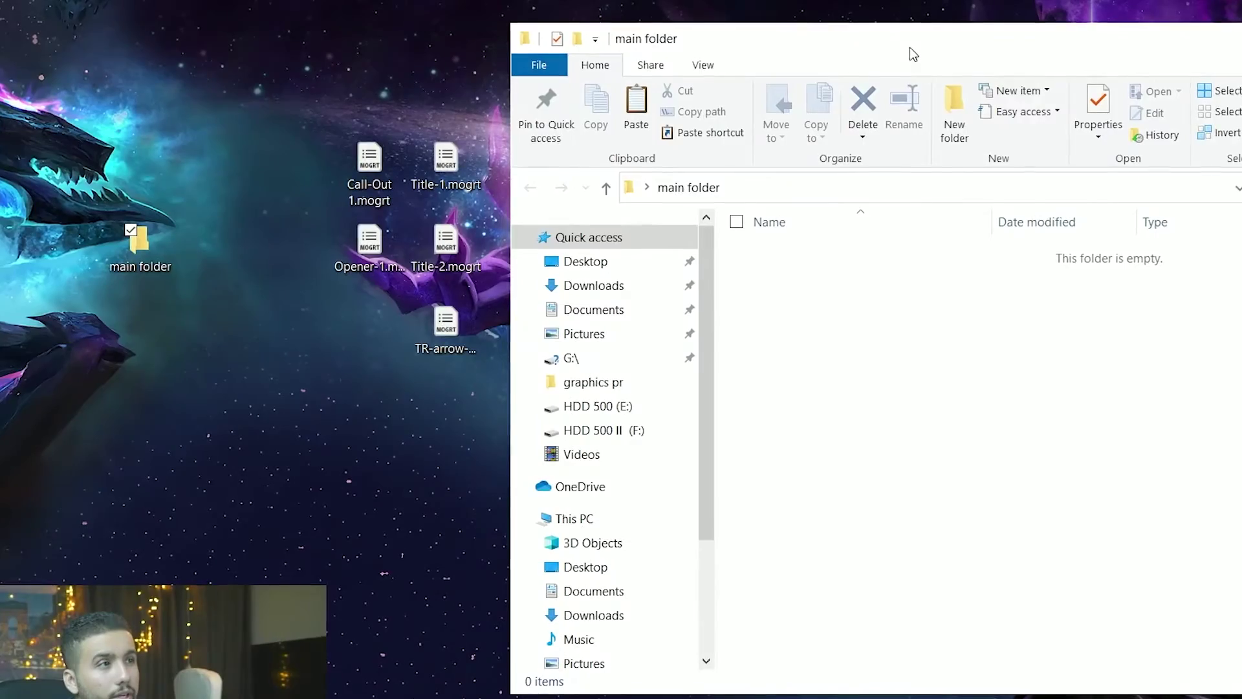
left_click(365, 170)
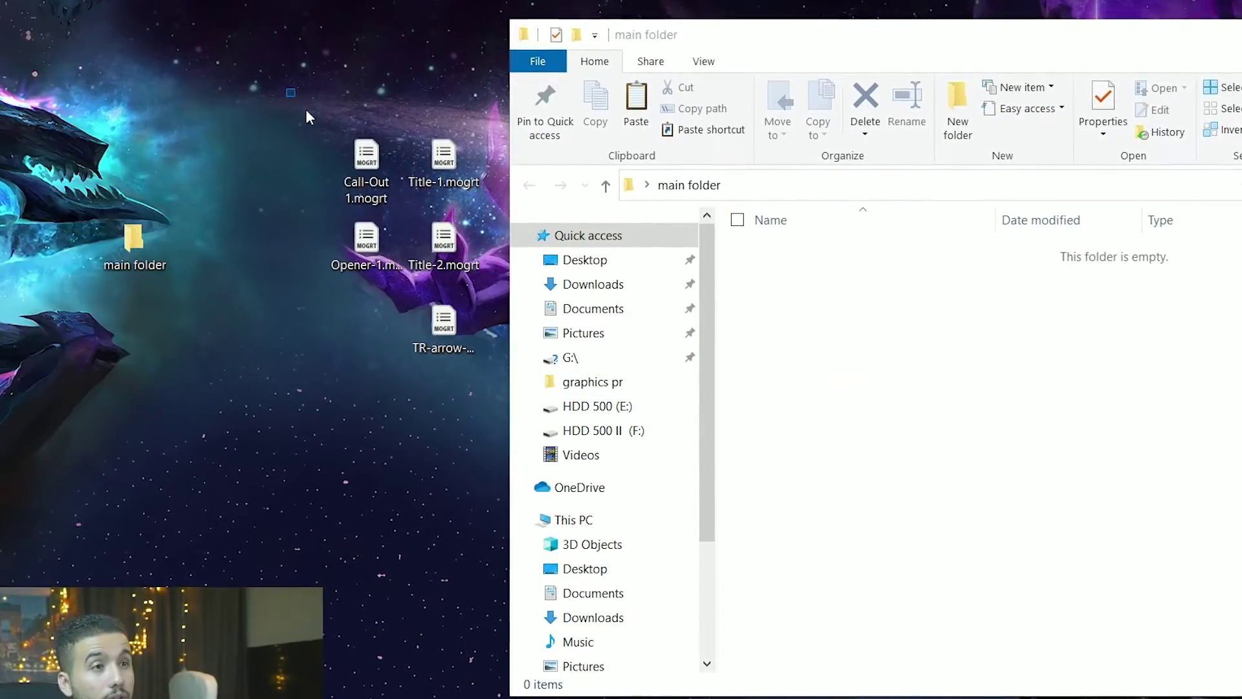
mouse_move(287, 90)
left_mouse_down()
mouse_move(470, 192)
mouse_move(467, 420)
left_mouse_up()
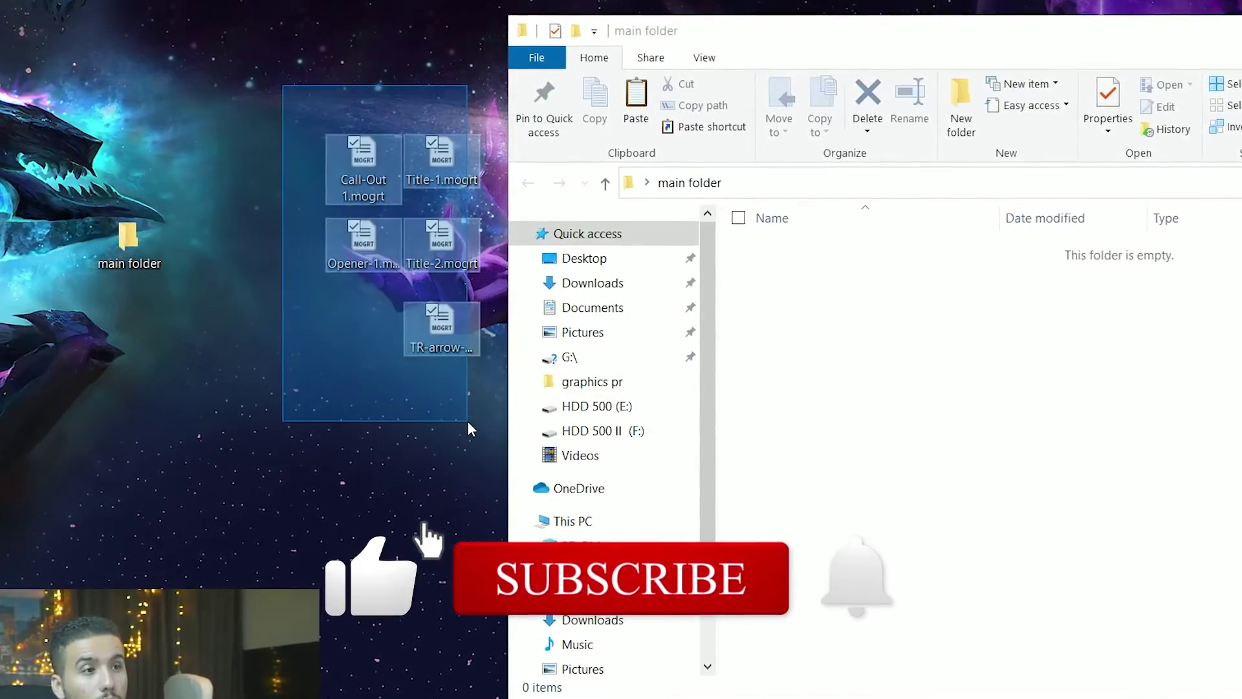
left_click(419, 176)
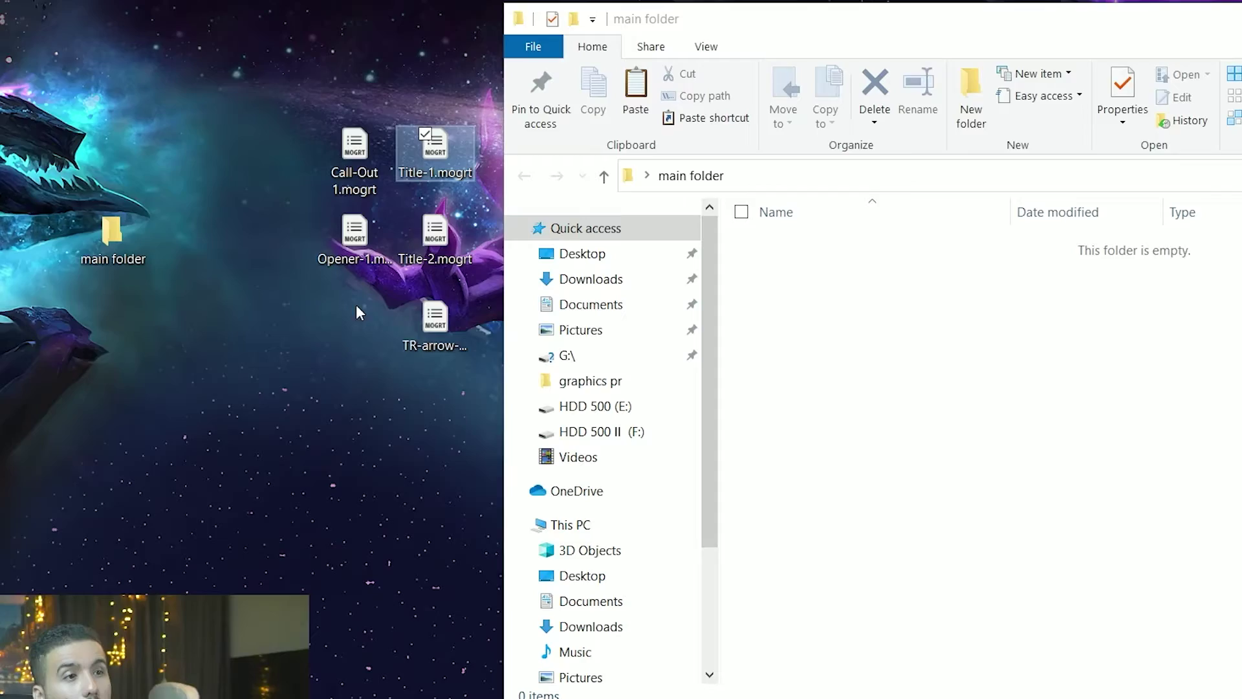
left_click_drag(337, 447, 425, 350)
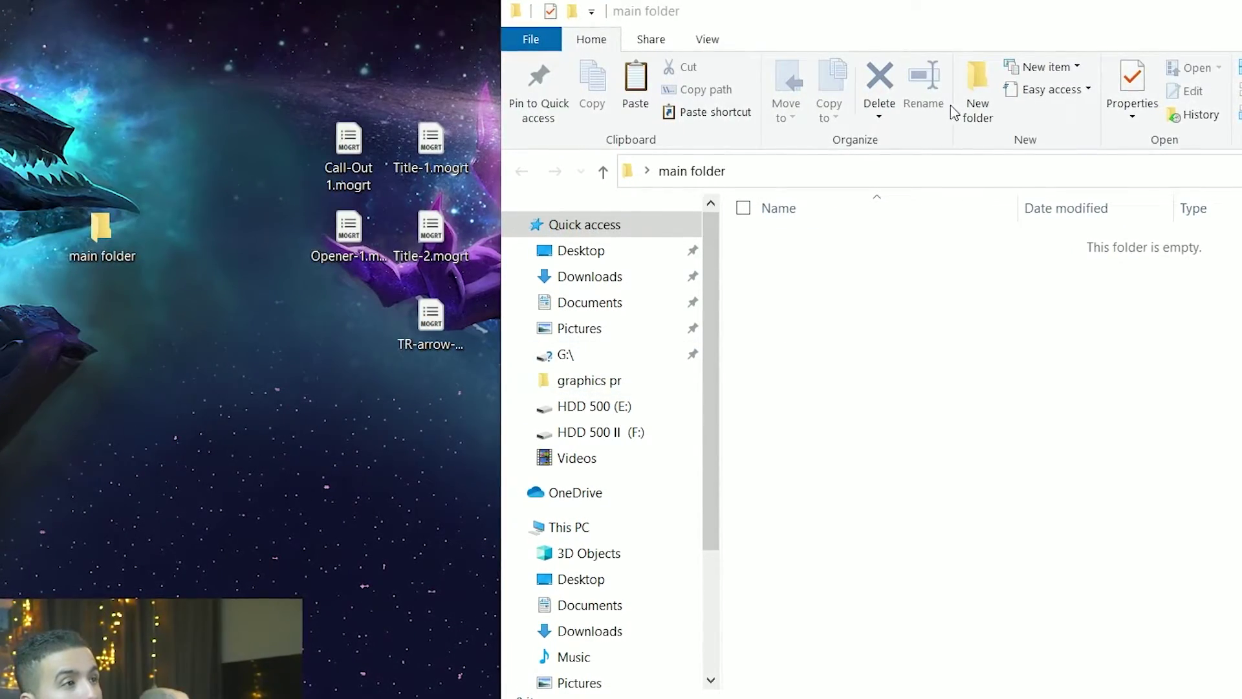
- Create subfolders 'openers' and 'call outs' inside main folder, then a third for titles
left_click(980, 88)
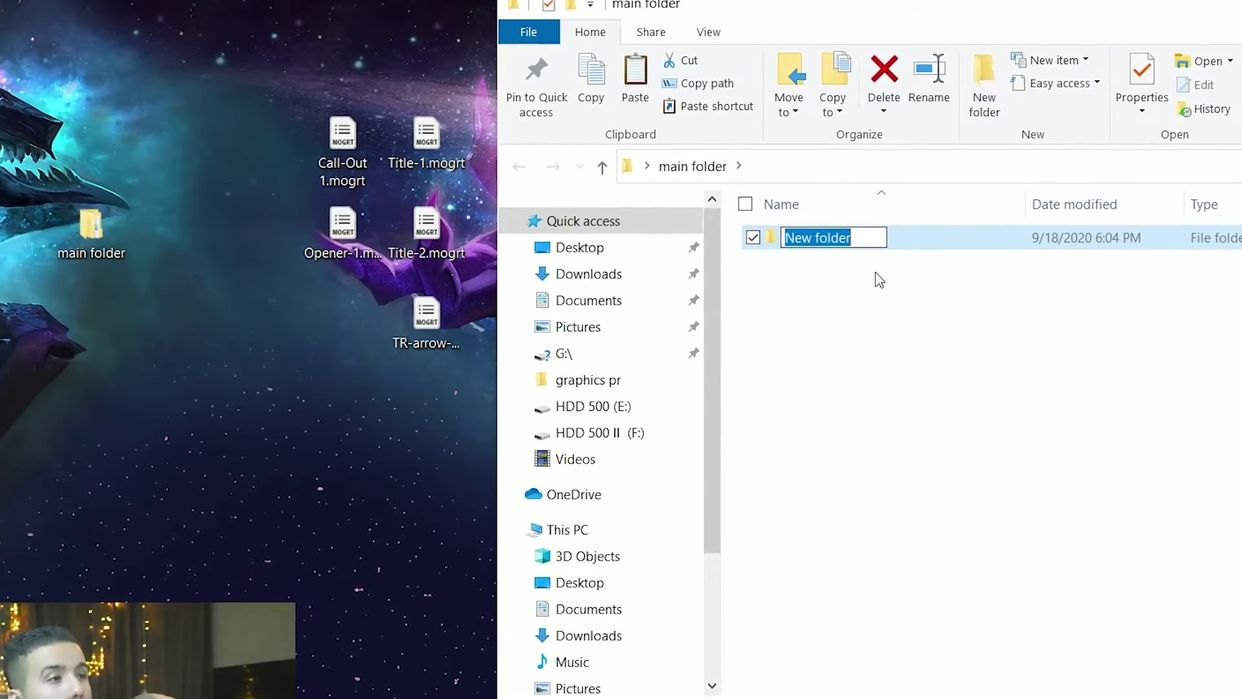
type("openers")
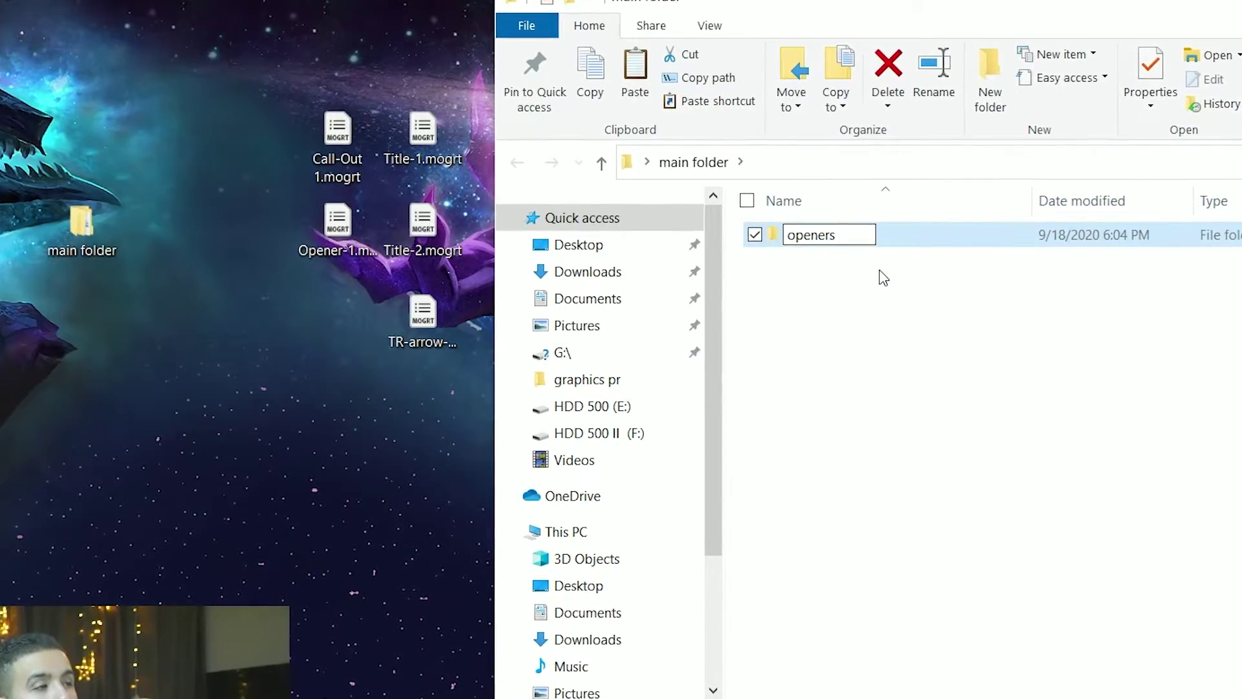
key("Return")
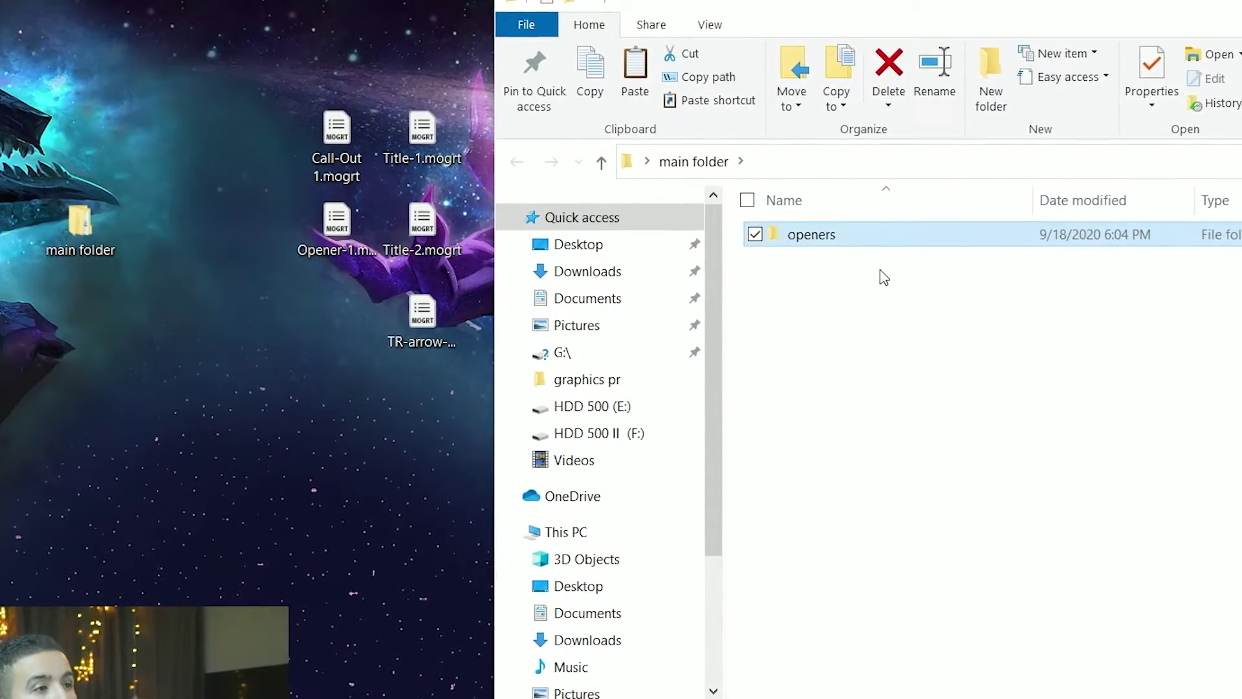
left_click(996, 96)
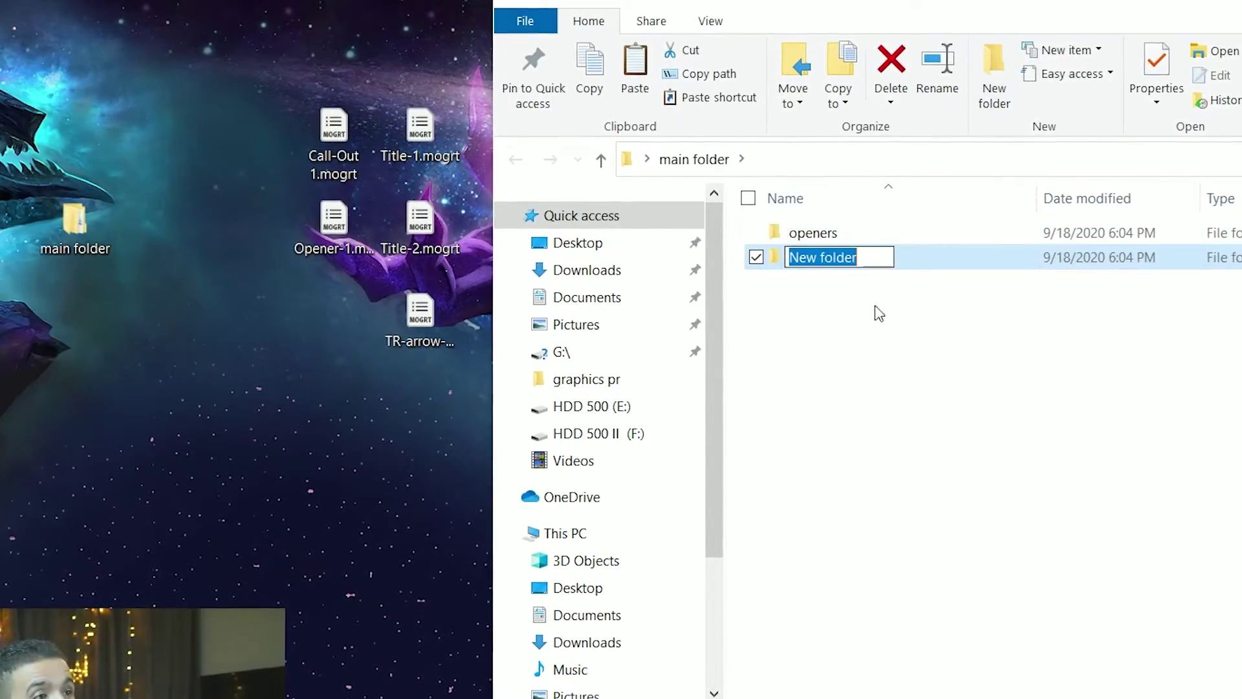
type("ga")
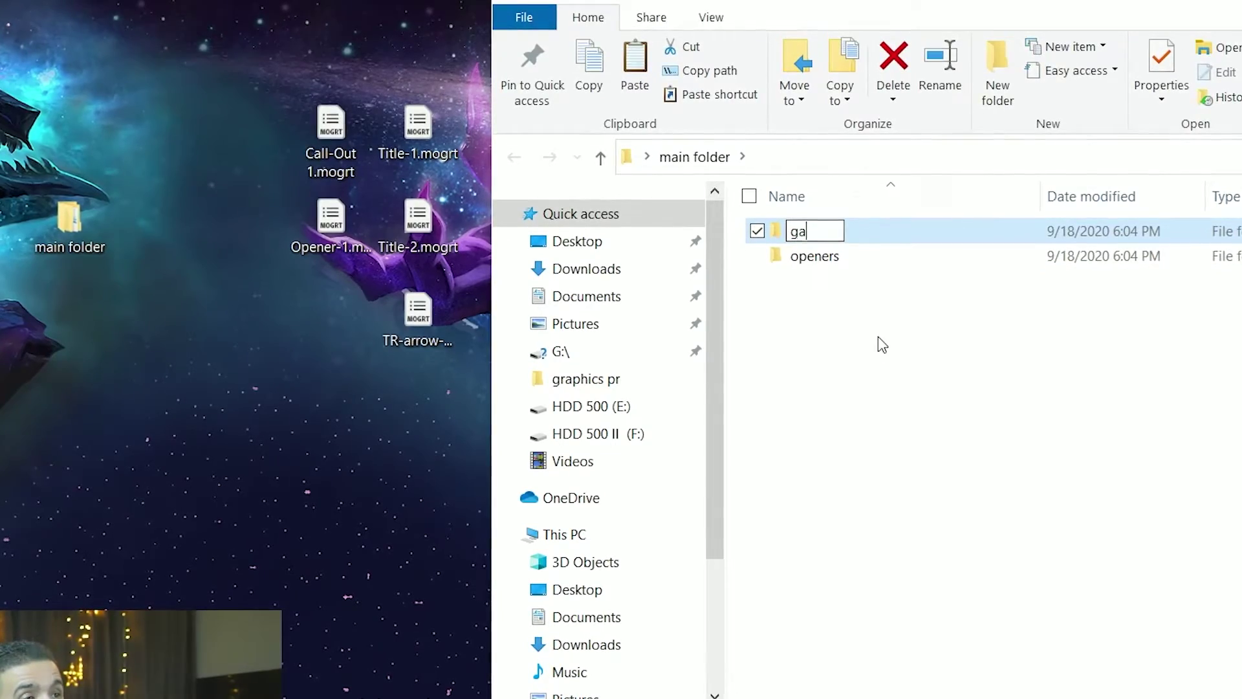
type("lr")
key("BackSpace")
key("BackSpace")
key("BackSpace")
key("BackSpace")
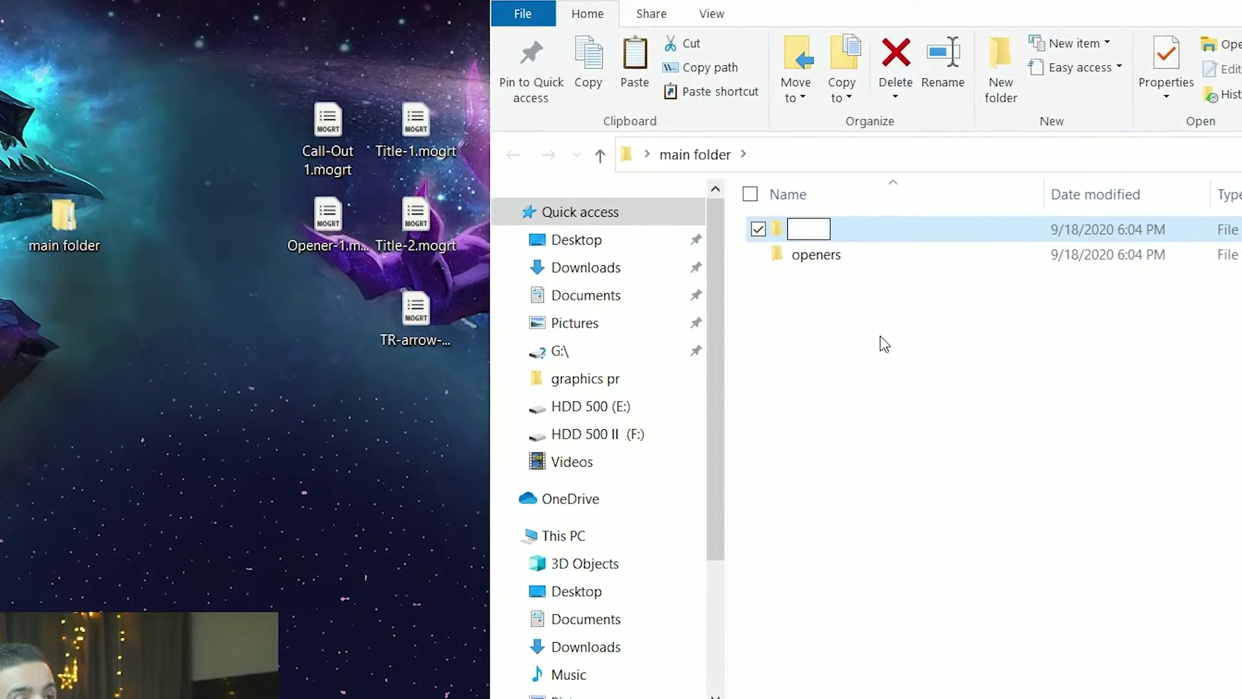
type("call out ")
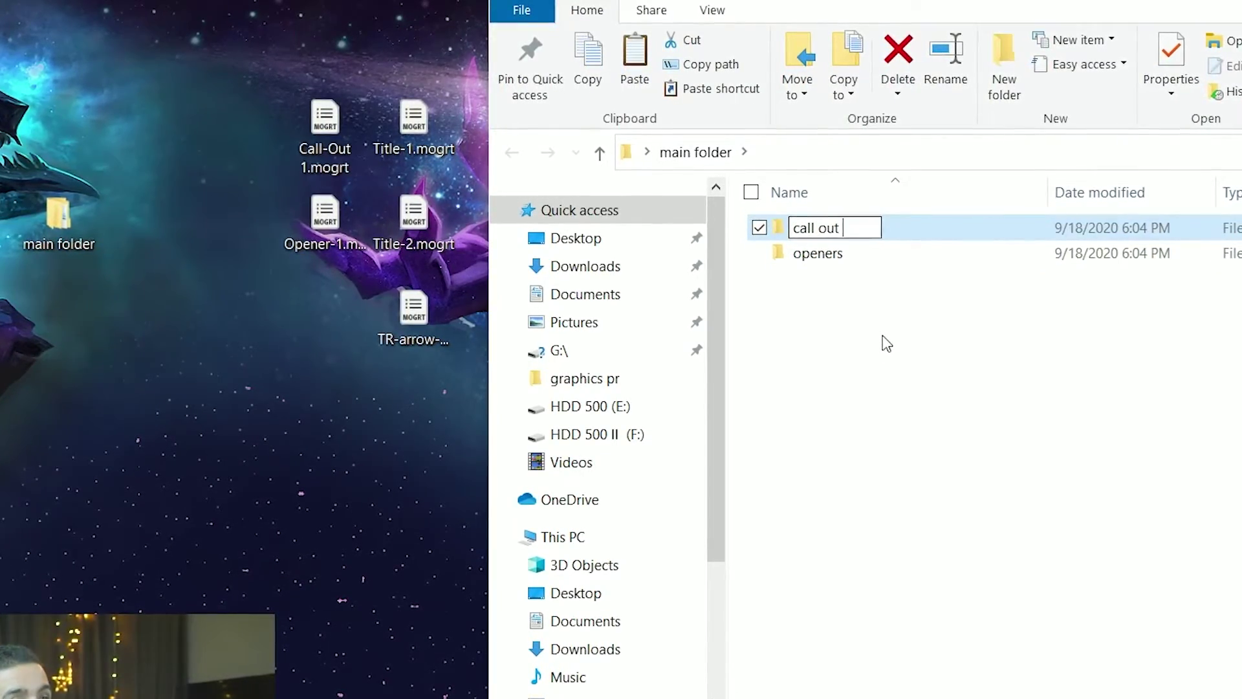
type("s")
key("Return")
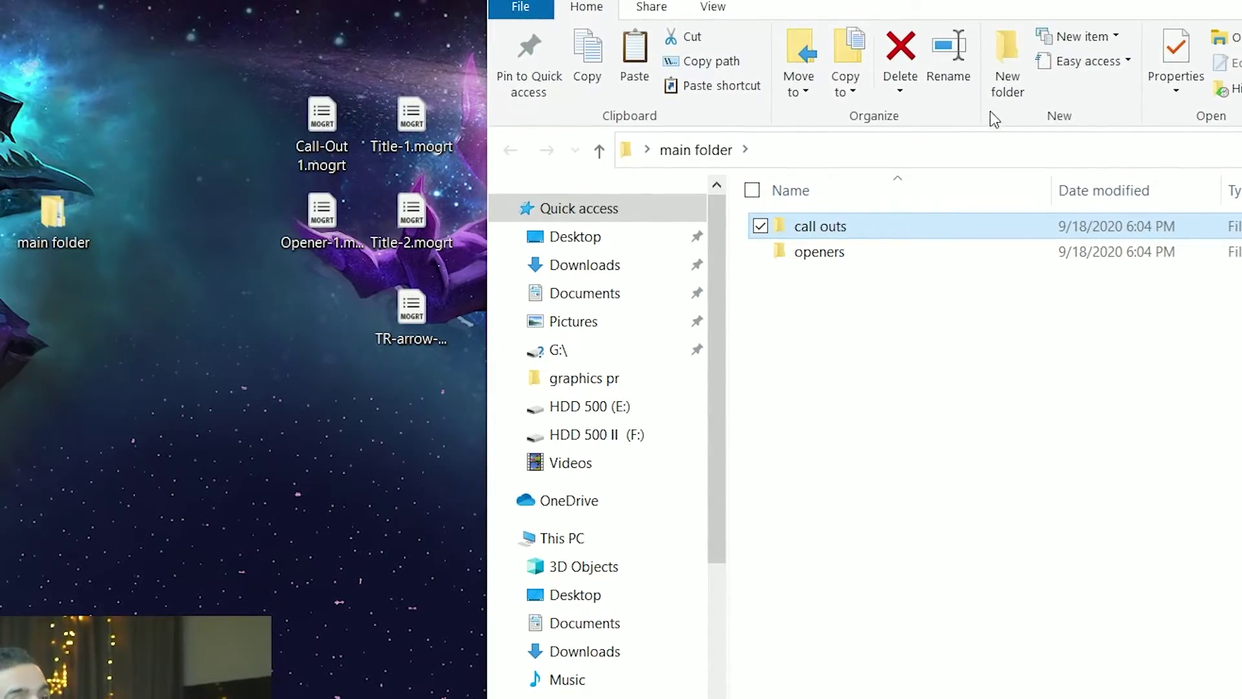
left_click(1007, 58)
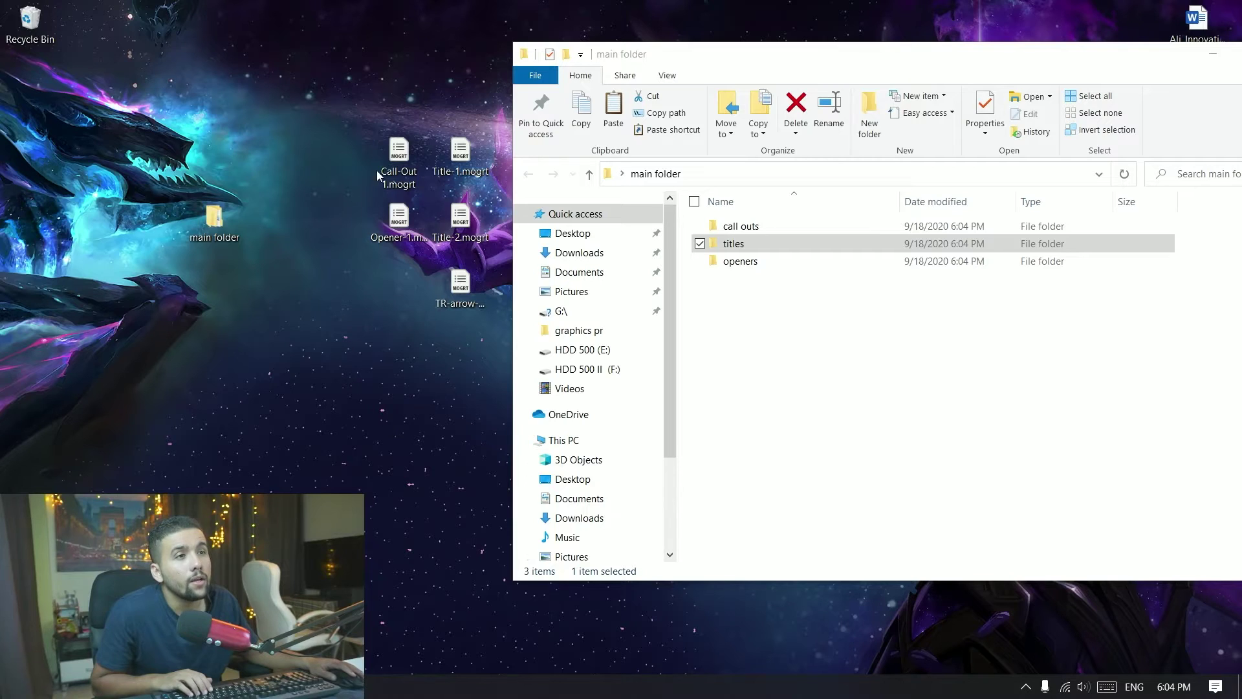
- Move Call-Out 1, Opener-1 and Title-1 .mogrt files into the call outs, openers and titles folders
left_click_drag(732, 225, 732, 225)
left_click(732, 229)
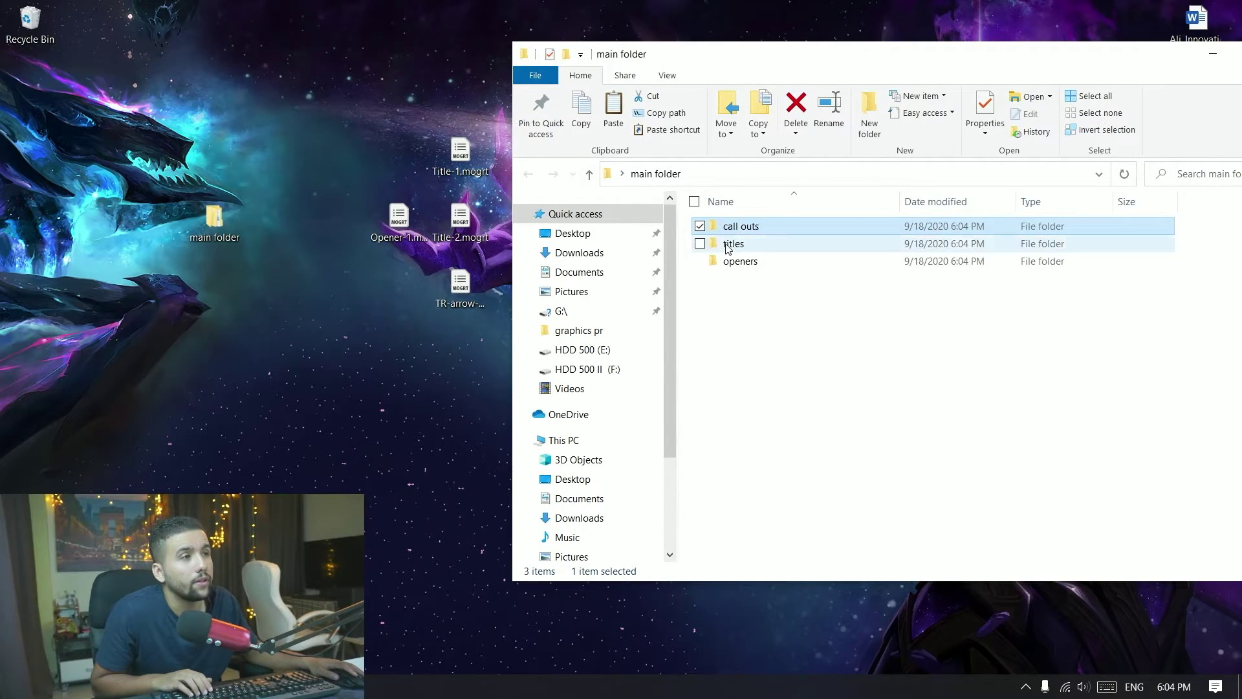
left_click(720, 331)
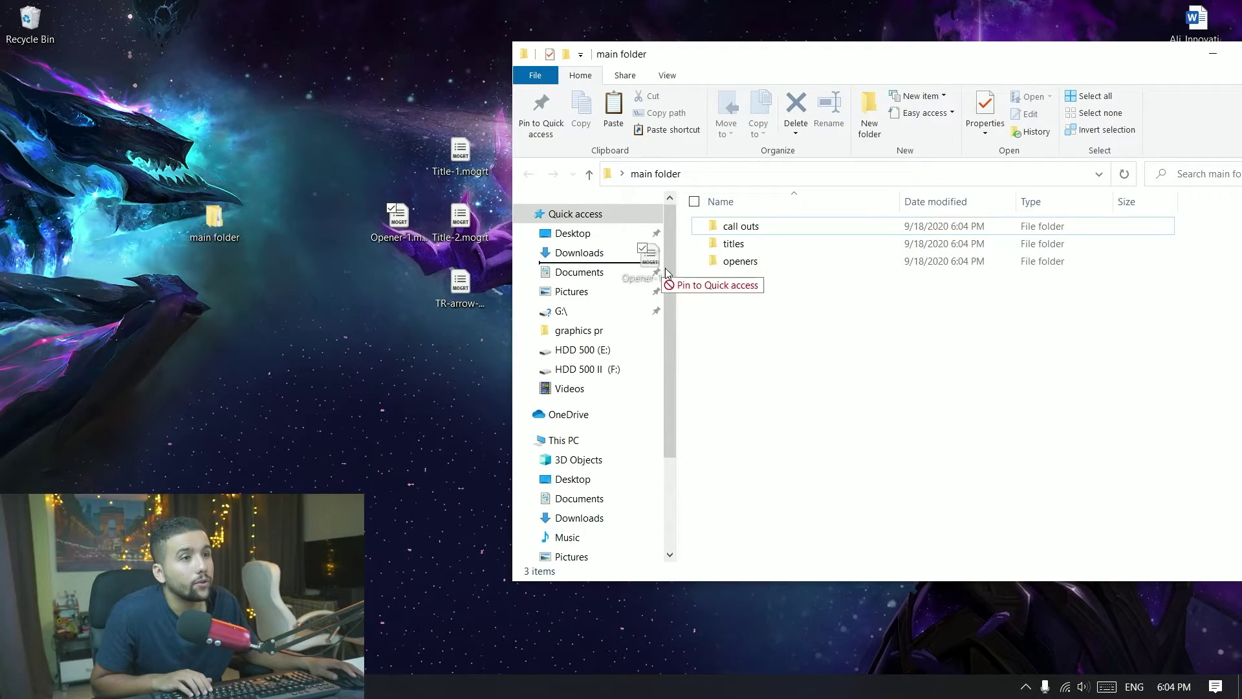
left_click_drag(666, 272, 740, 261)
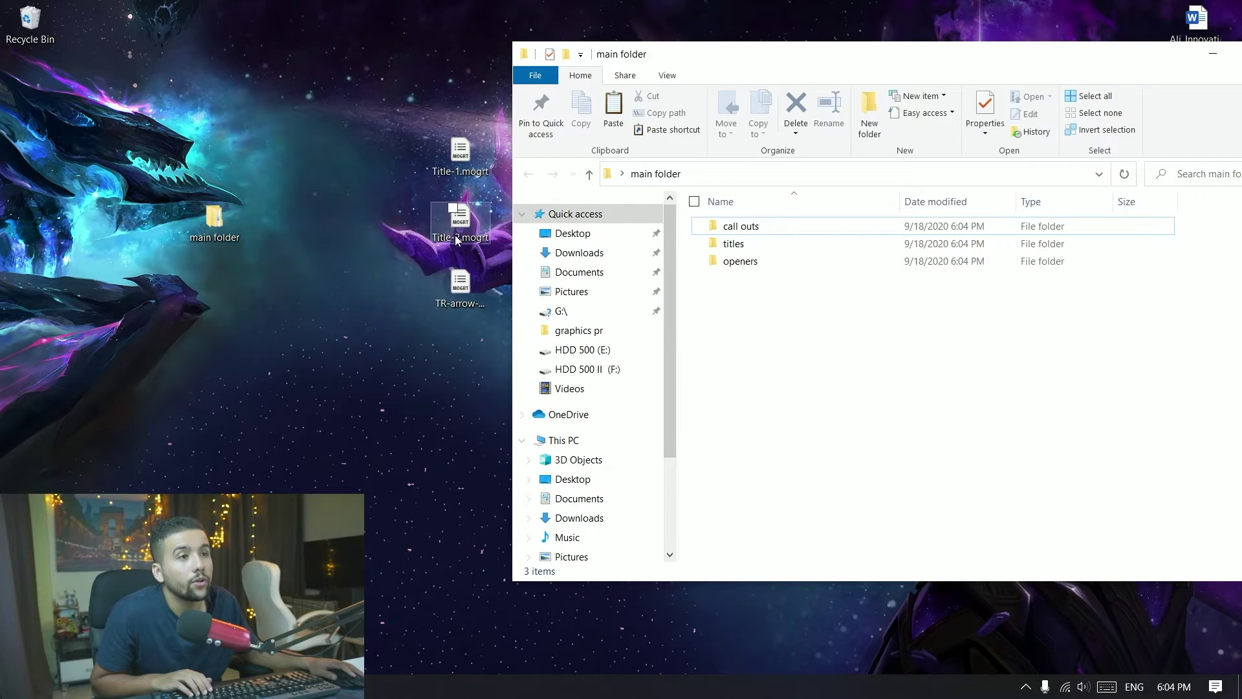
left_click_drag(460, 156, 738, 244)
- Check the contents of the call outs folder, then close the File Explorer window
left_click_drag(741, 64, 455, 80)
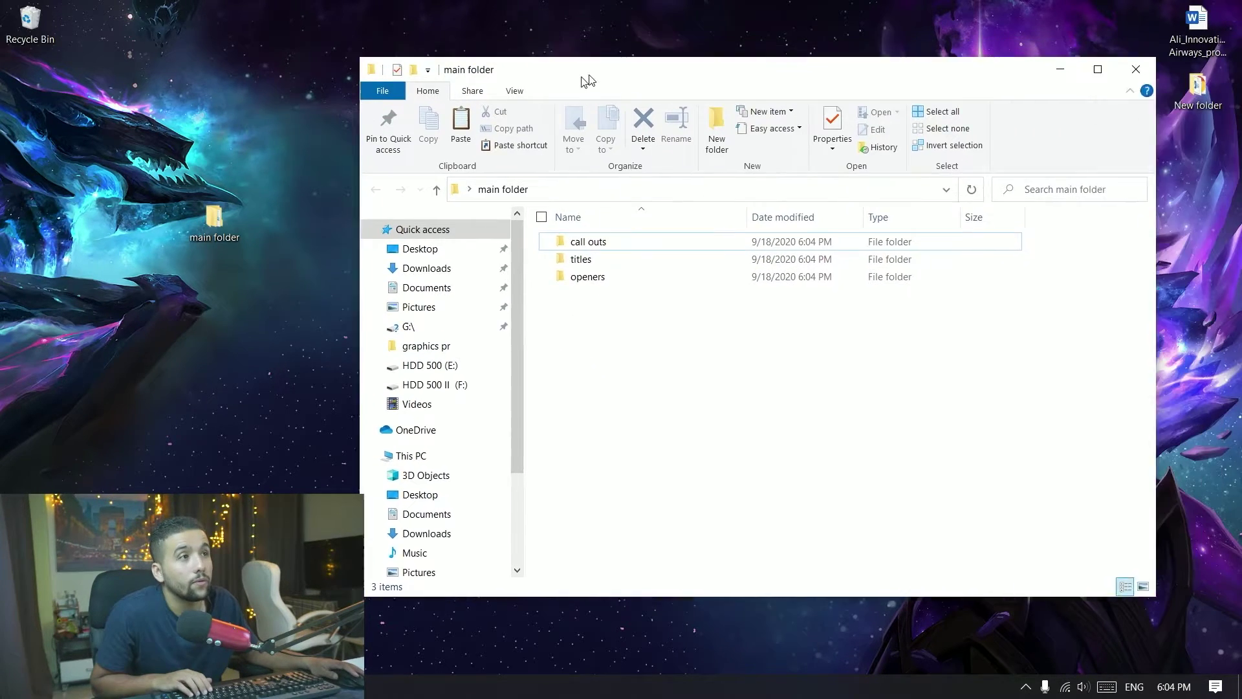
left_click_drag(452, 369, 451, 223)
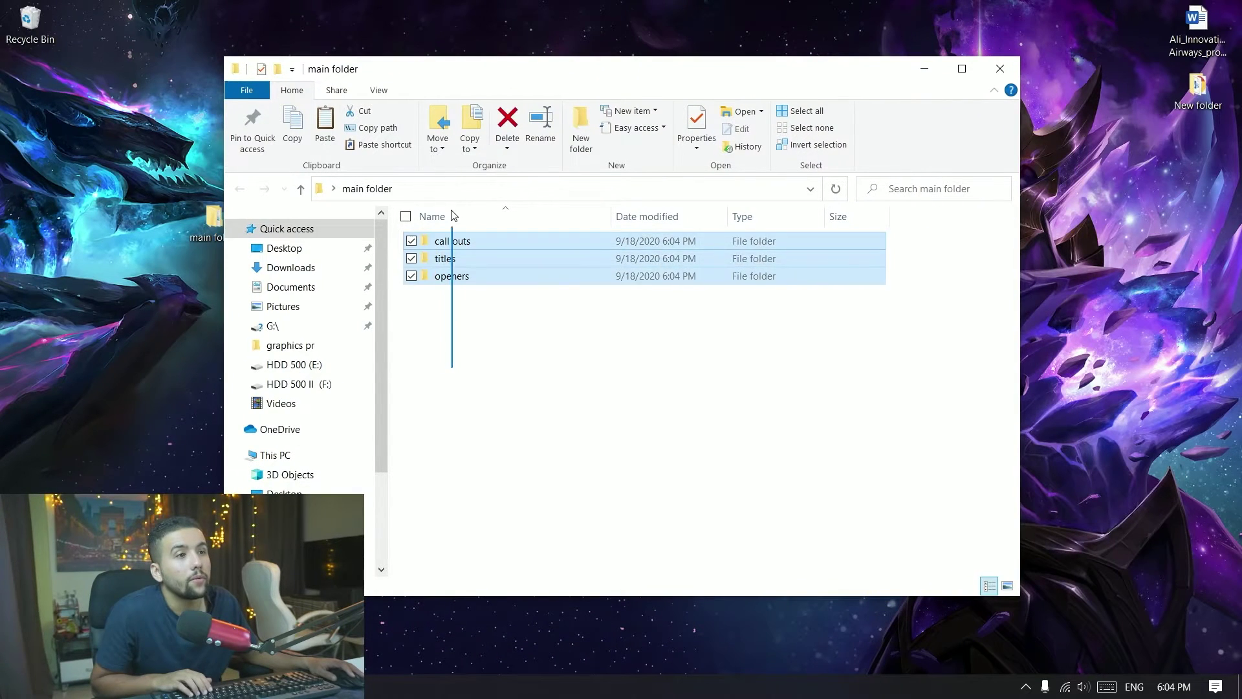
left_click(445, 376)
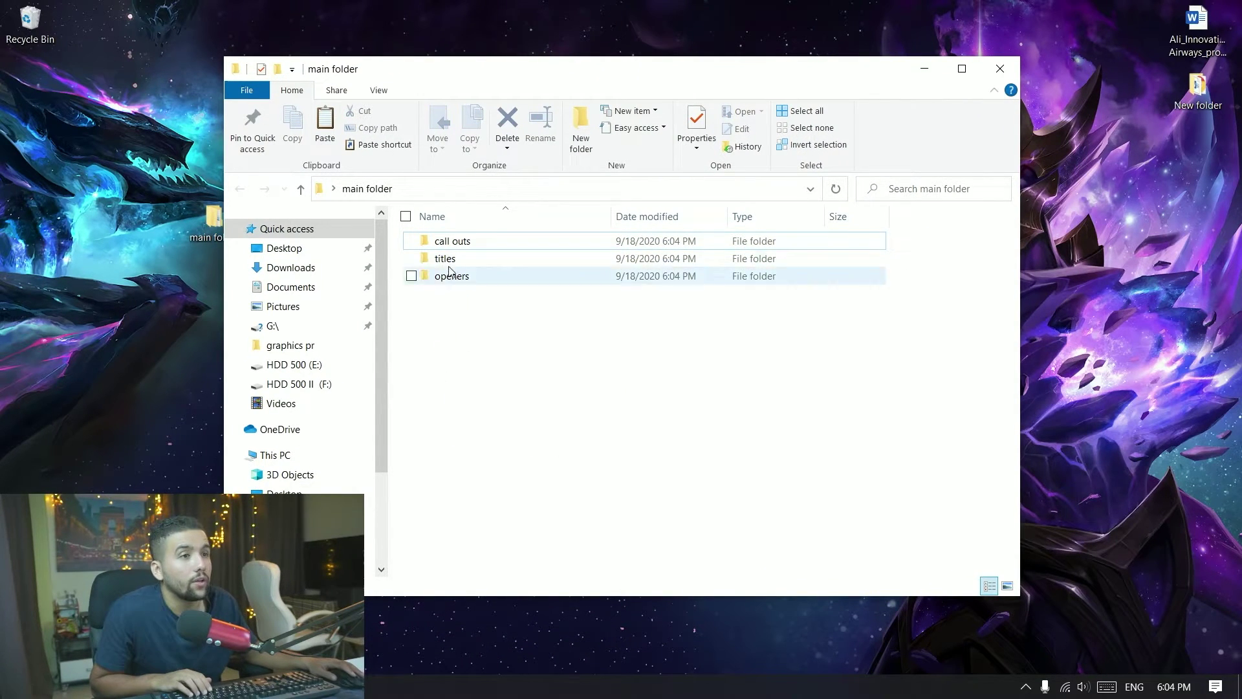
double_click(452, 242)
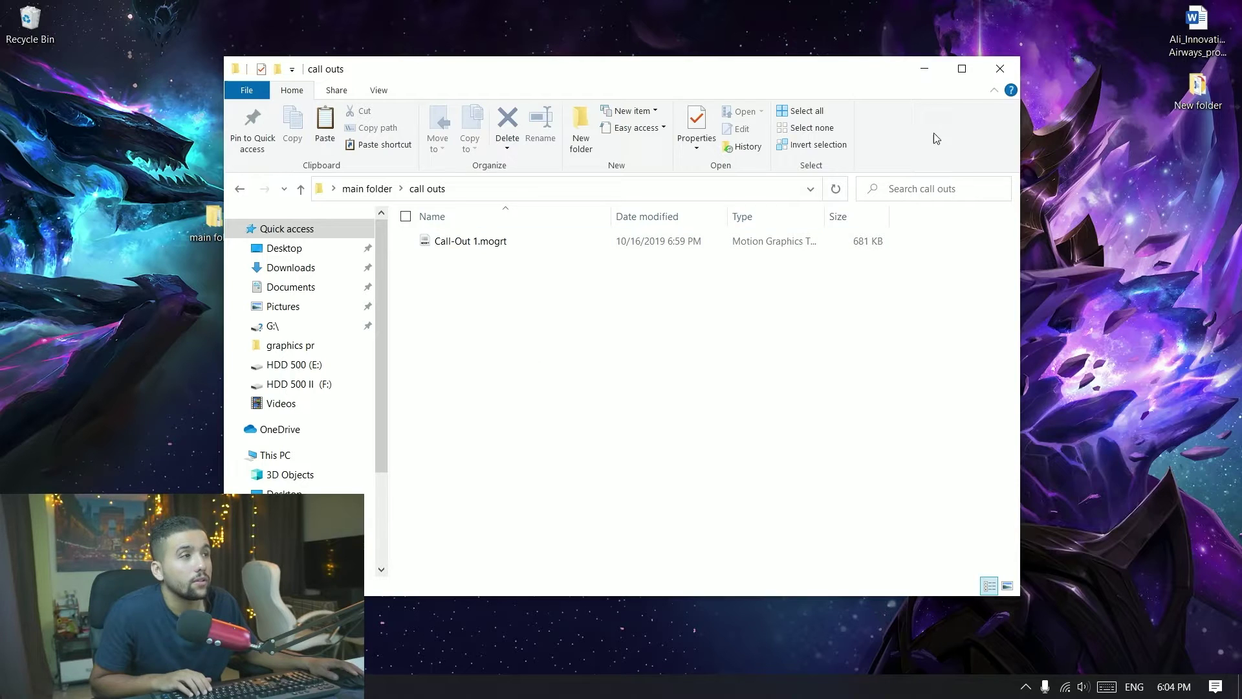
left_click(999, 71)
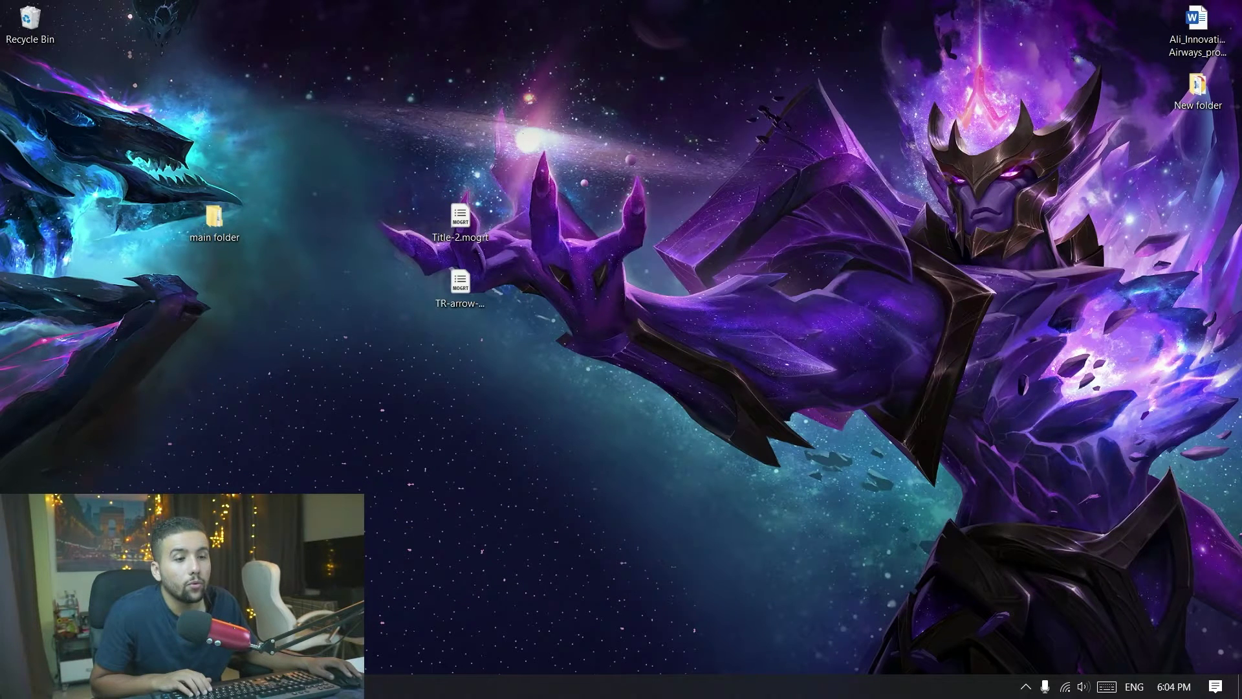
- Return to Premiere Pro and redock the Essential Graphics panel in a new position
key("alt+Tab")
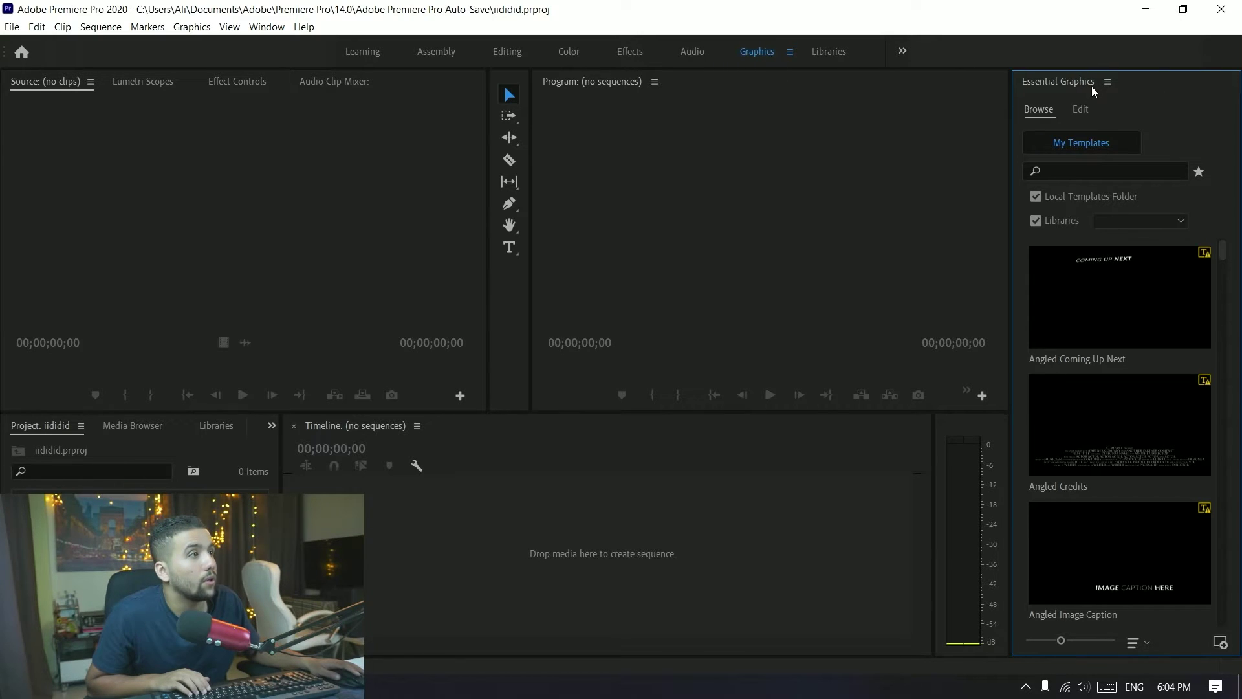
mouse_move(1081, 82)
left_mouse_down()
mouse_move(392, 81)
mouse_move(434, 83)
left_mouse_up()
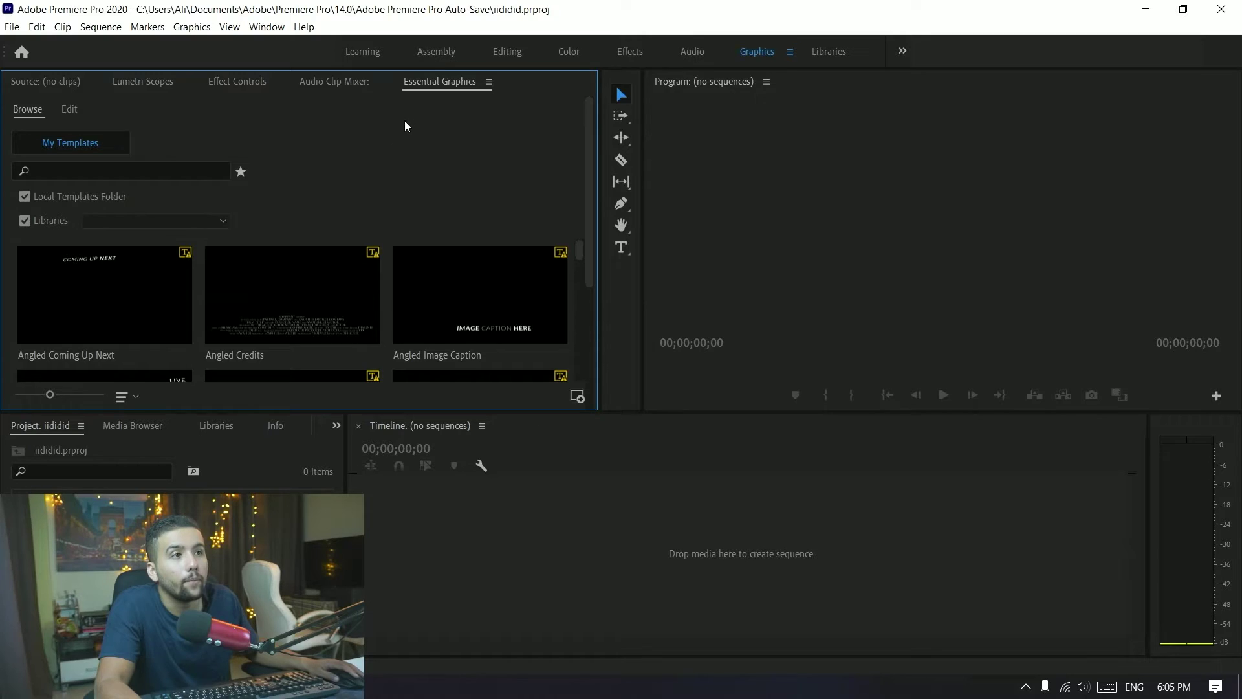
- Start adding a folder through the Essential Graphics panel's Manage Additional Folders manager
right_click(430, 79)
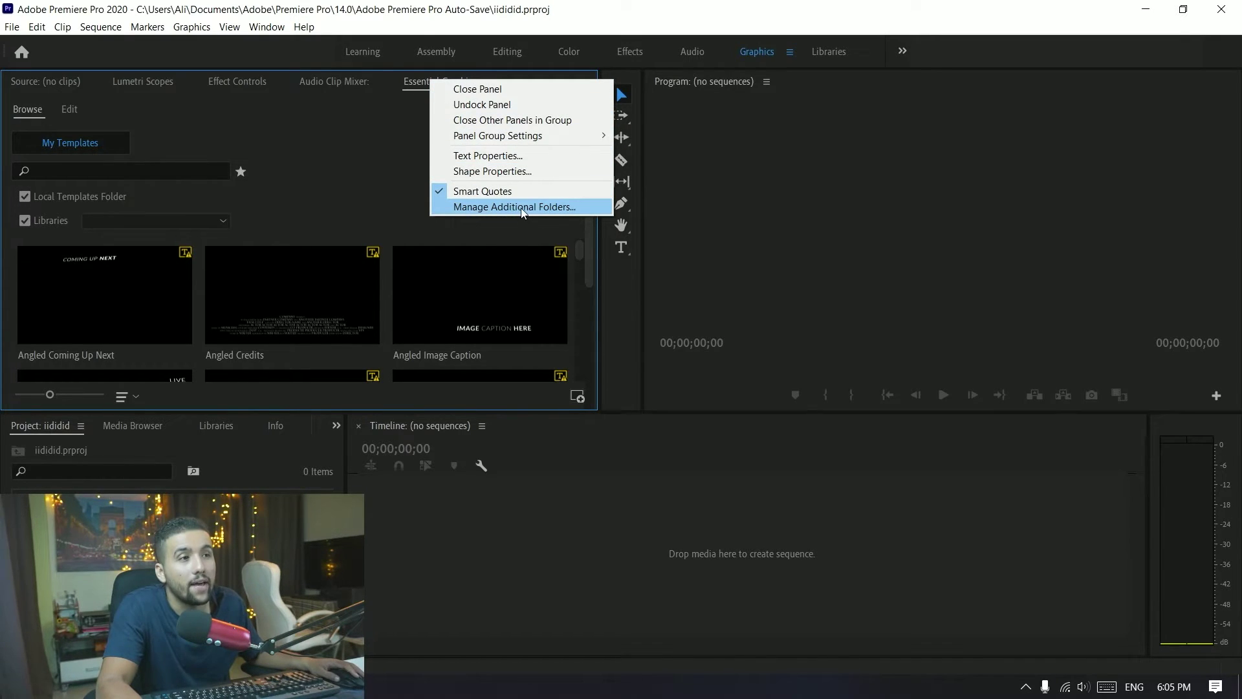
left_click(559, 209)
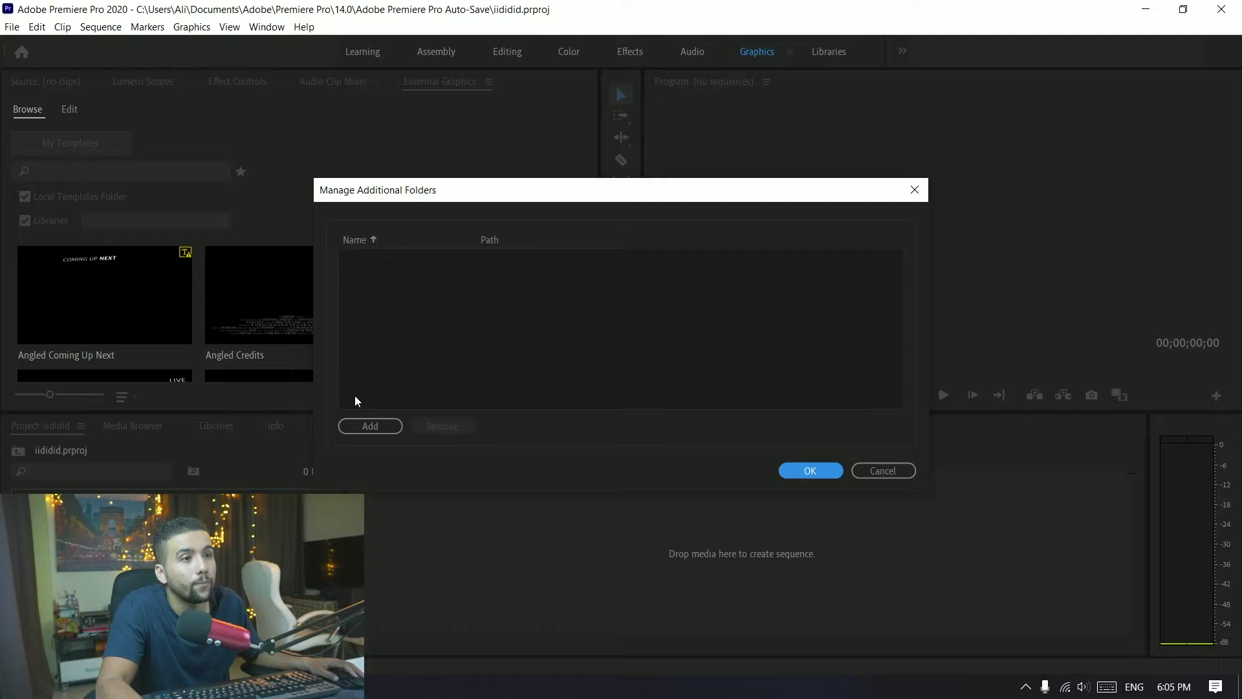
left_click(370, 427)
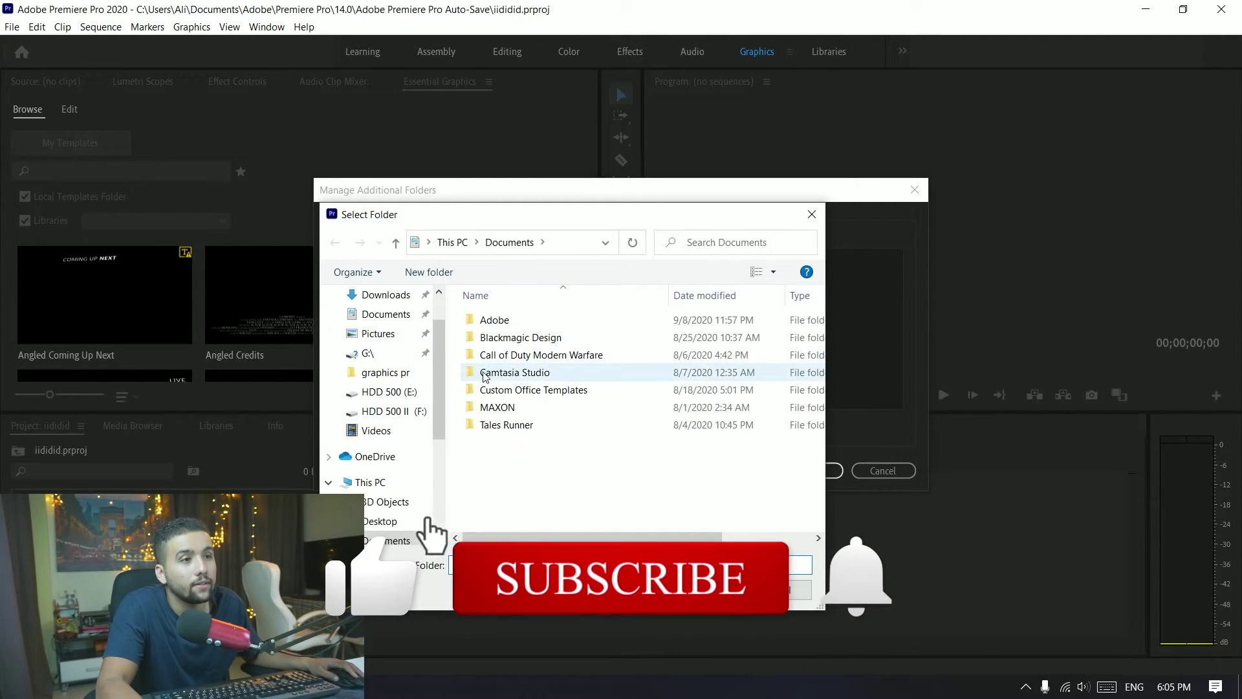
scroll(403, 369, "up", 2)
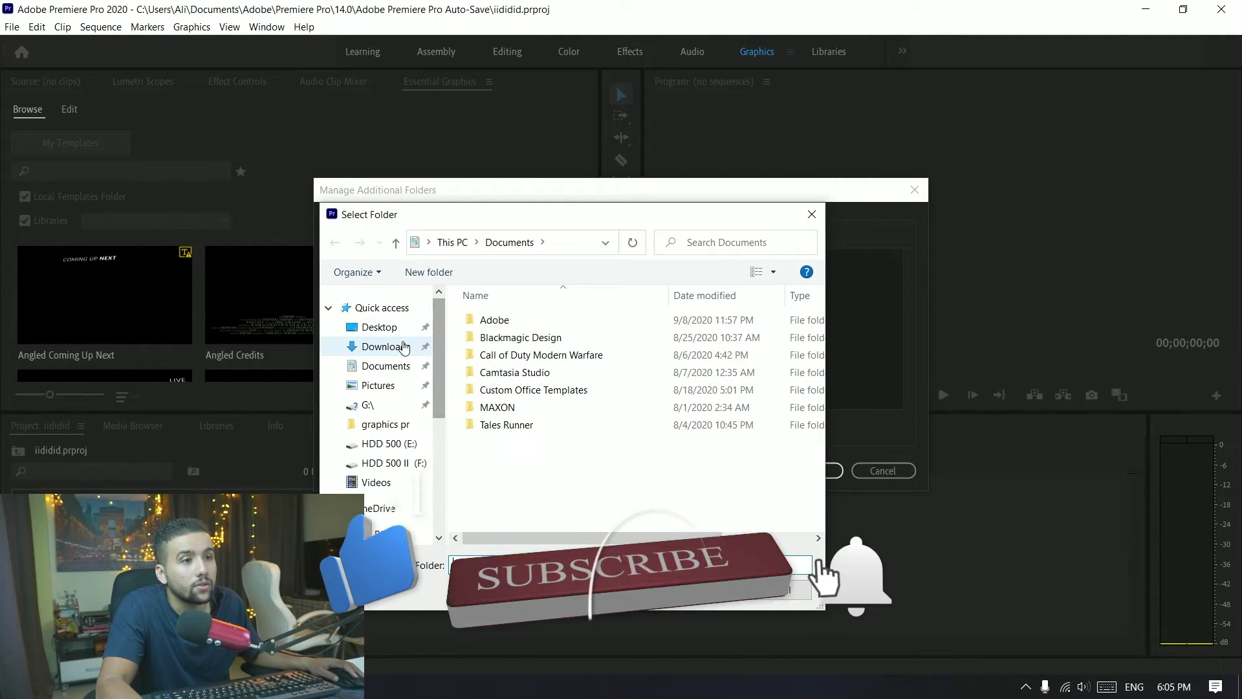
- Browse to Desktop\main folder and choose its call outs subfolder
left_click(380, 327)
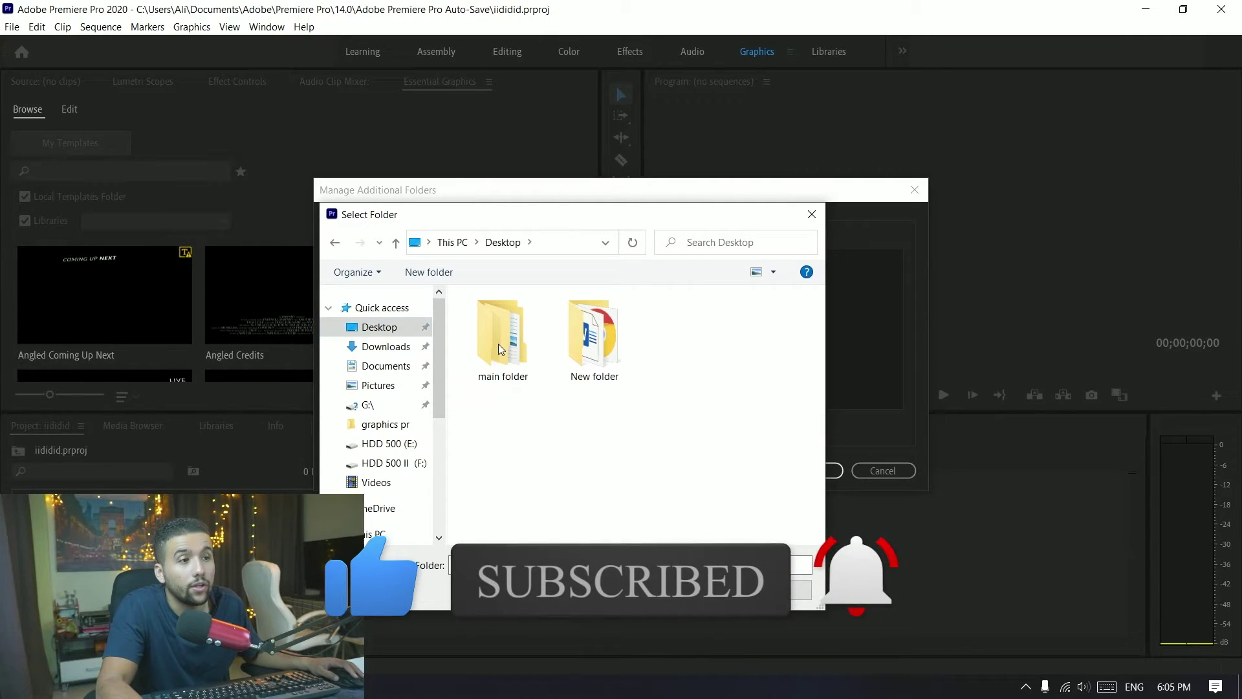
left_click(497, 339)
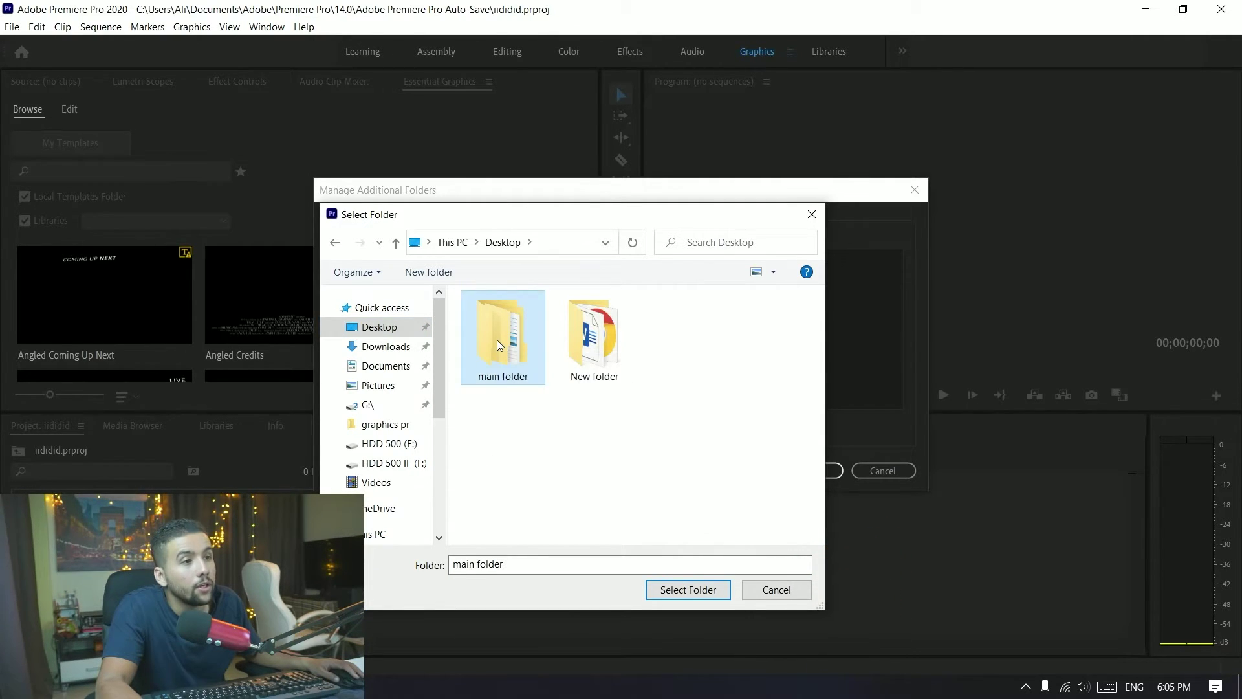
double_click(497, 340)
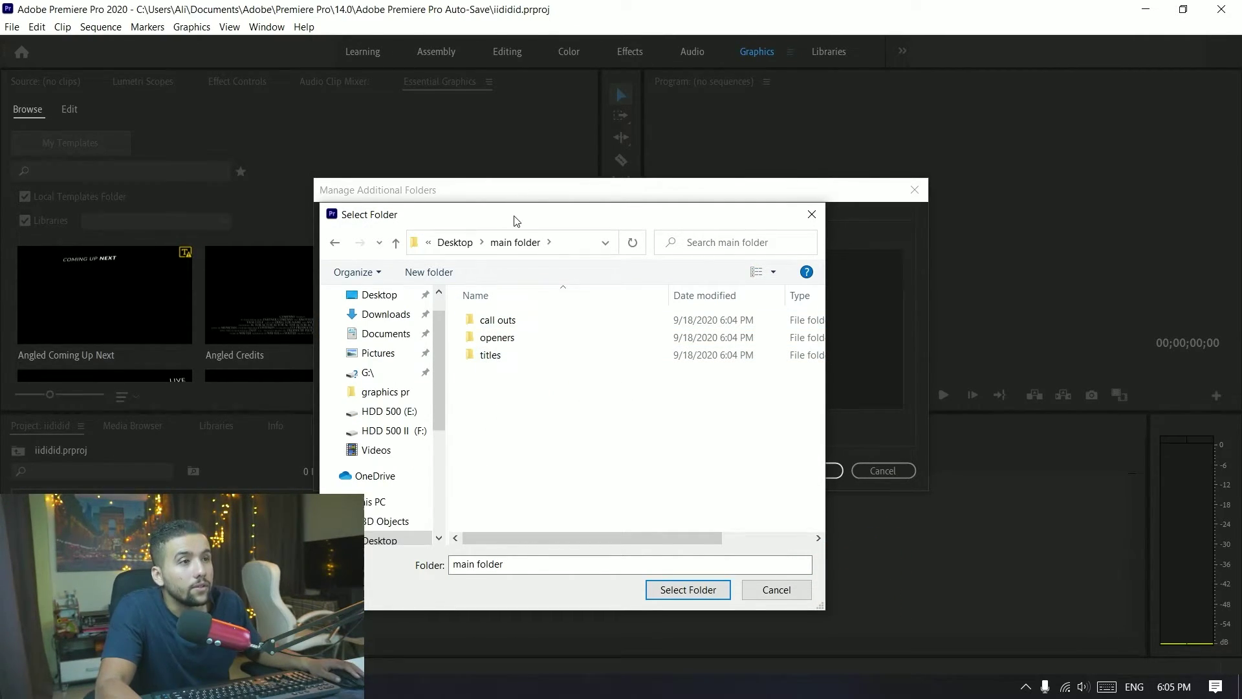
left_click_drag(515, 220, 589, 132)
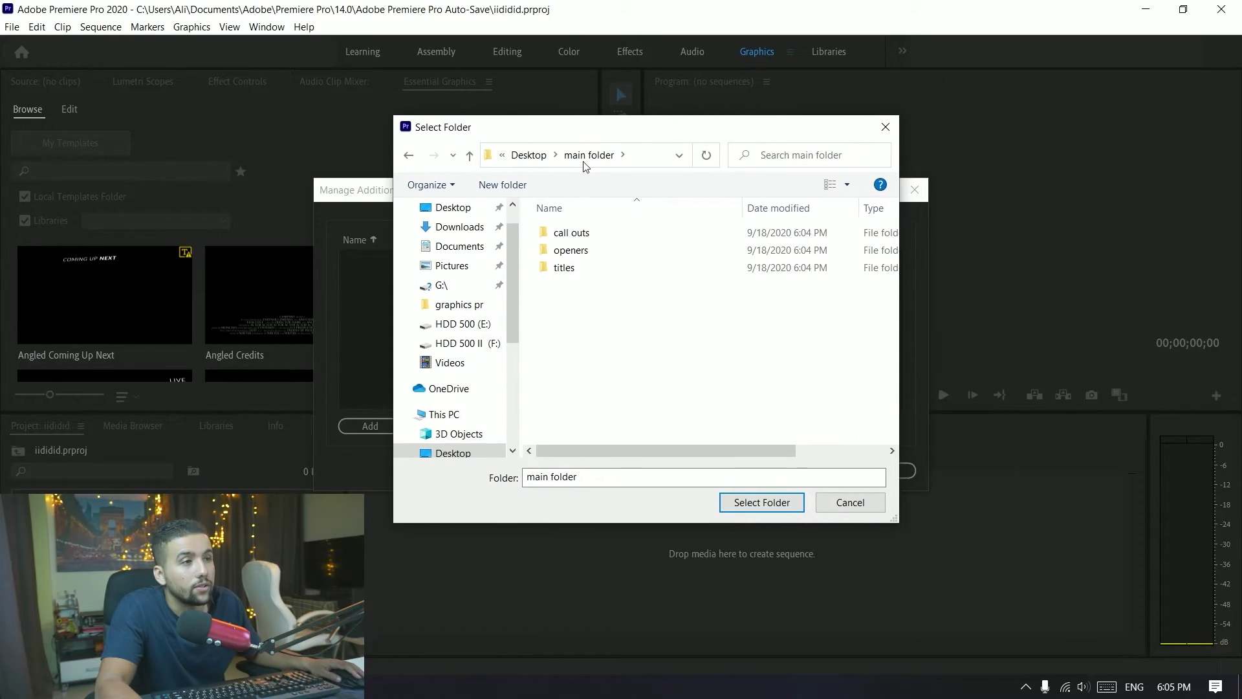
left_click(572, 233)
left_click(567, 268)
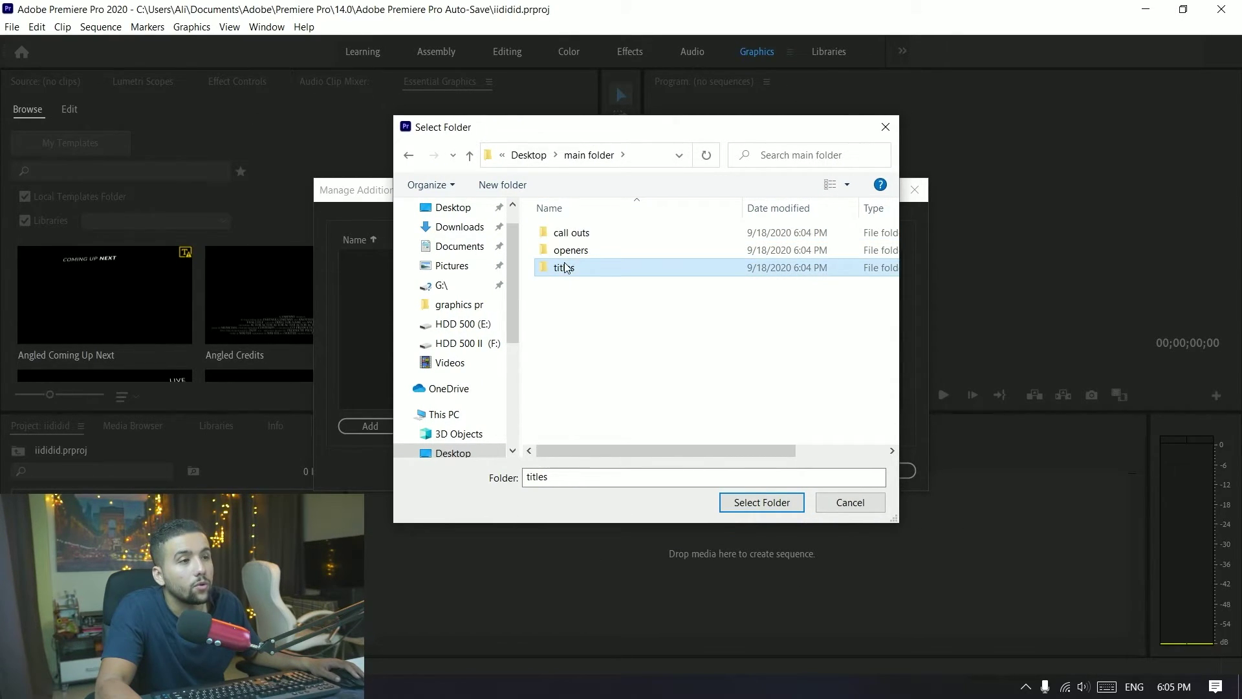
left_click(579, 237)
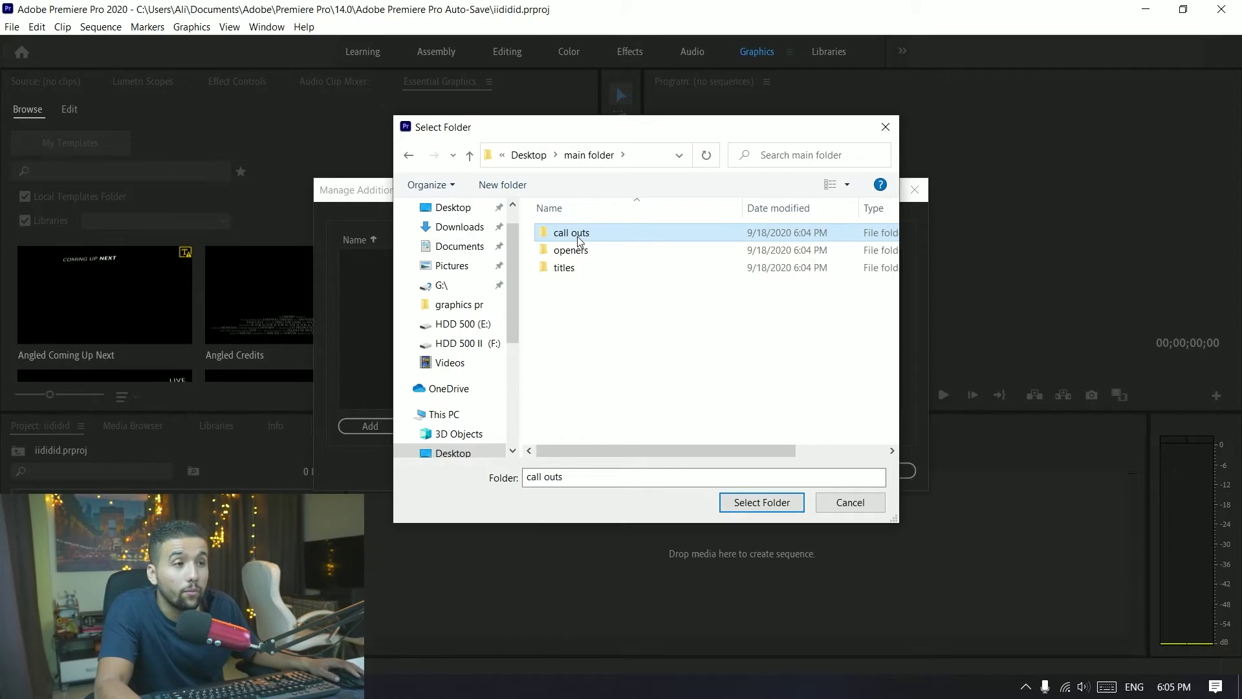
- Confirm call outs, then add main folder\openers as a second additional templates folder
left_click(761, 502)
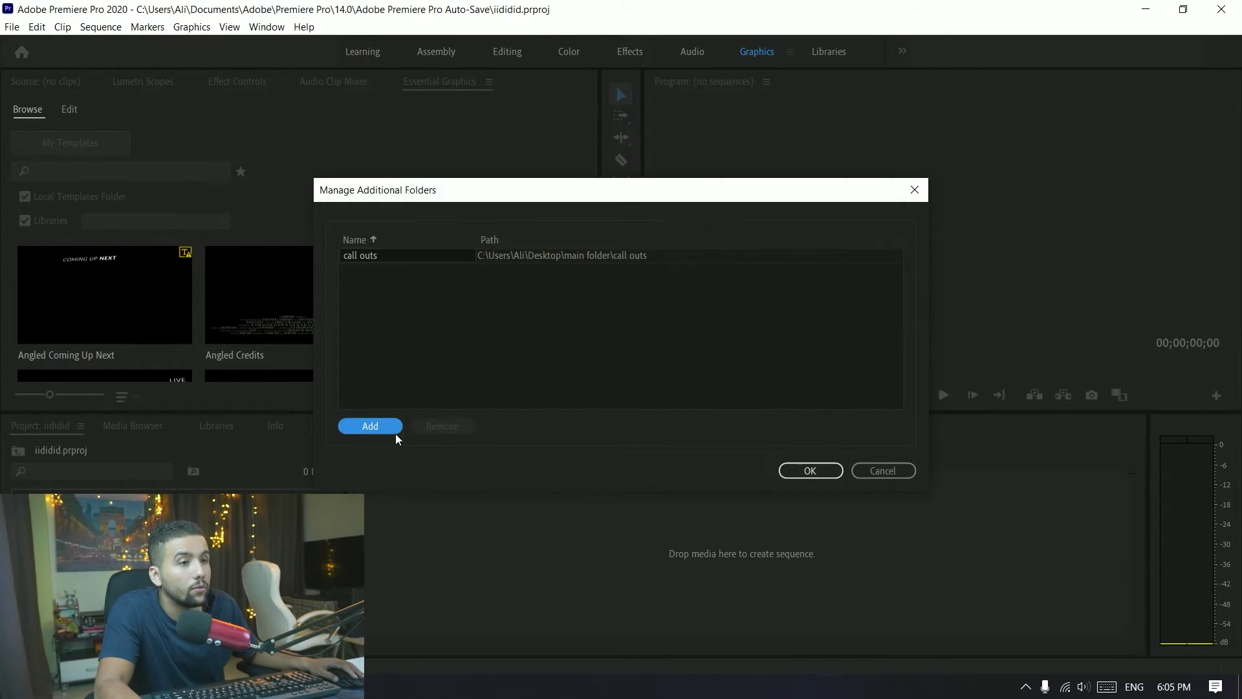
left_click(369, 426)
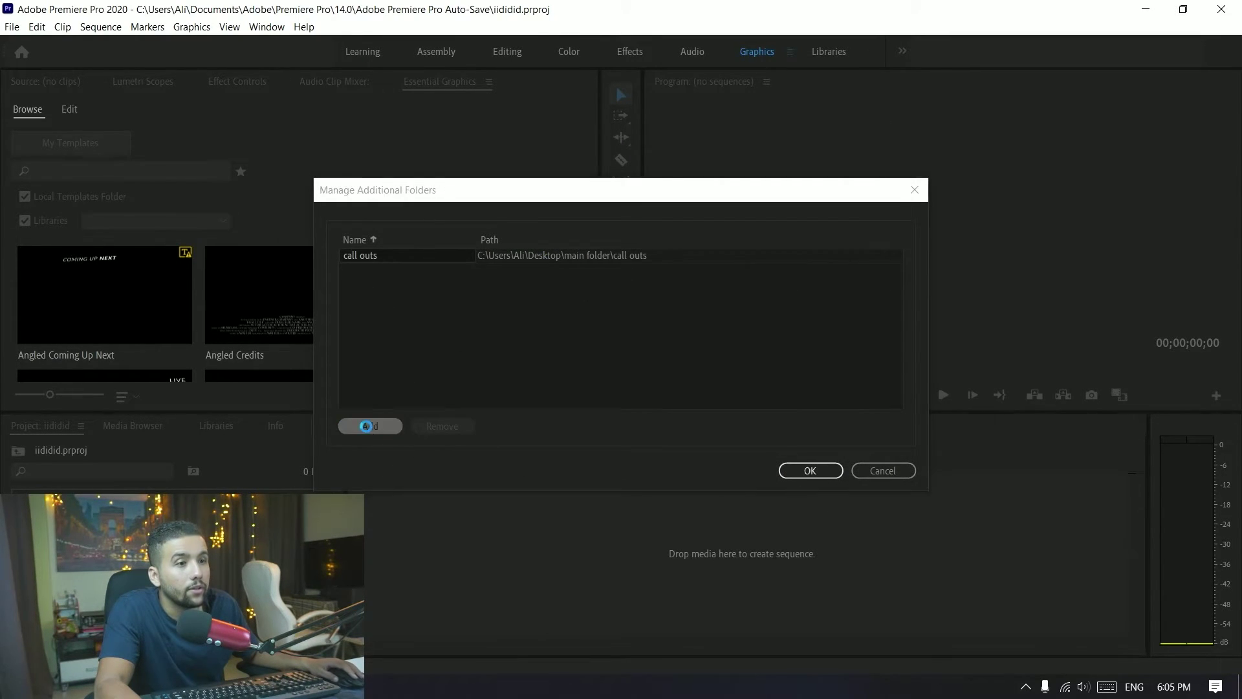
left_click(536, 155)
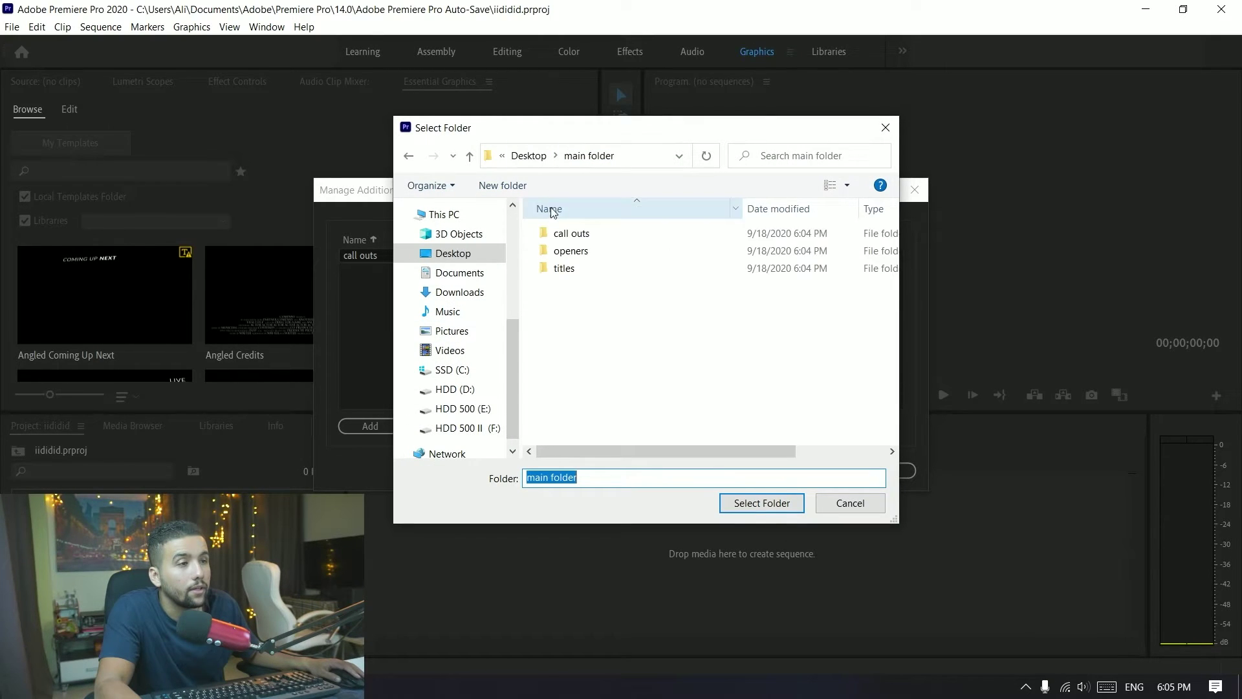
left_click(571, 250)
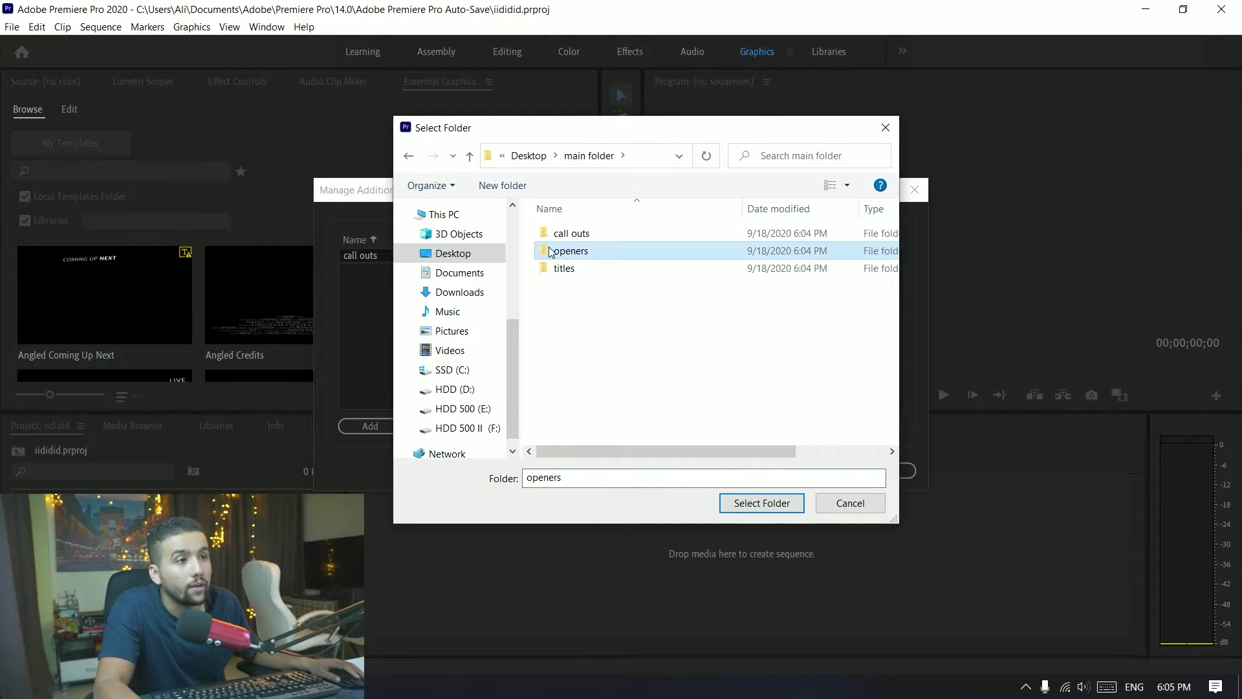
left_click(761, 503)
left_click(358, 425)
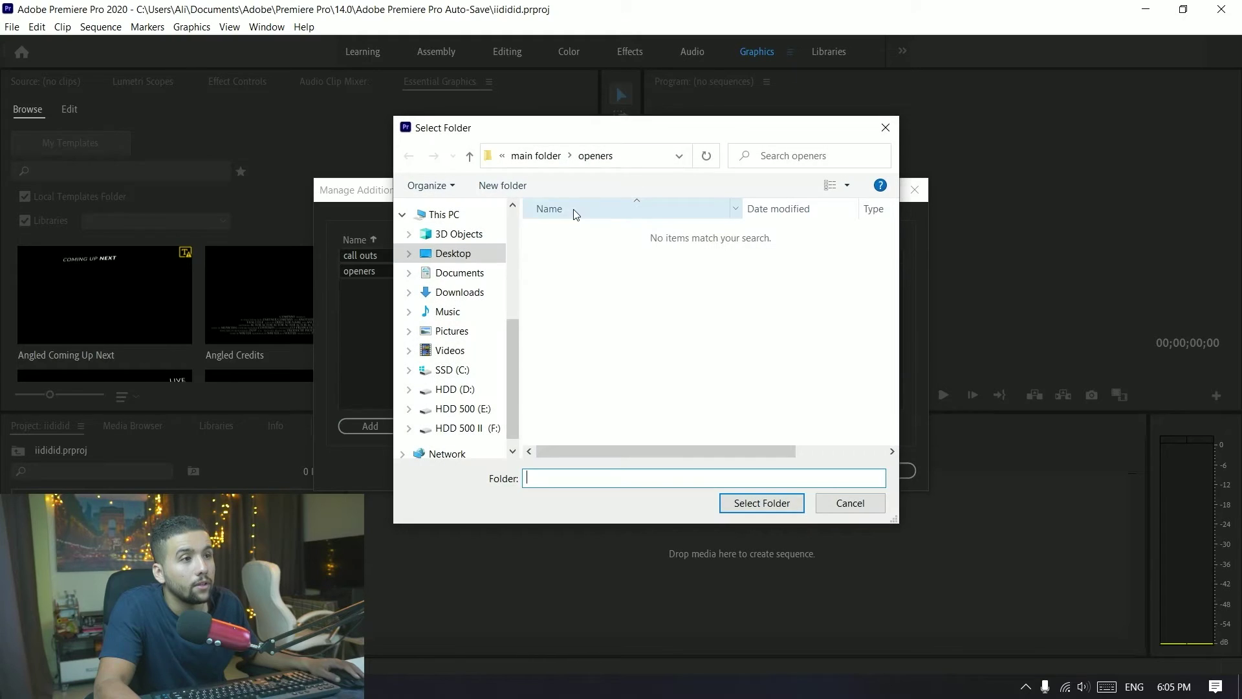
- Add main folder\titles as the third additional templates folder
left_click(536, 155)
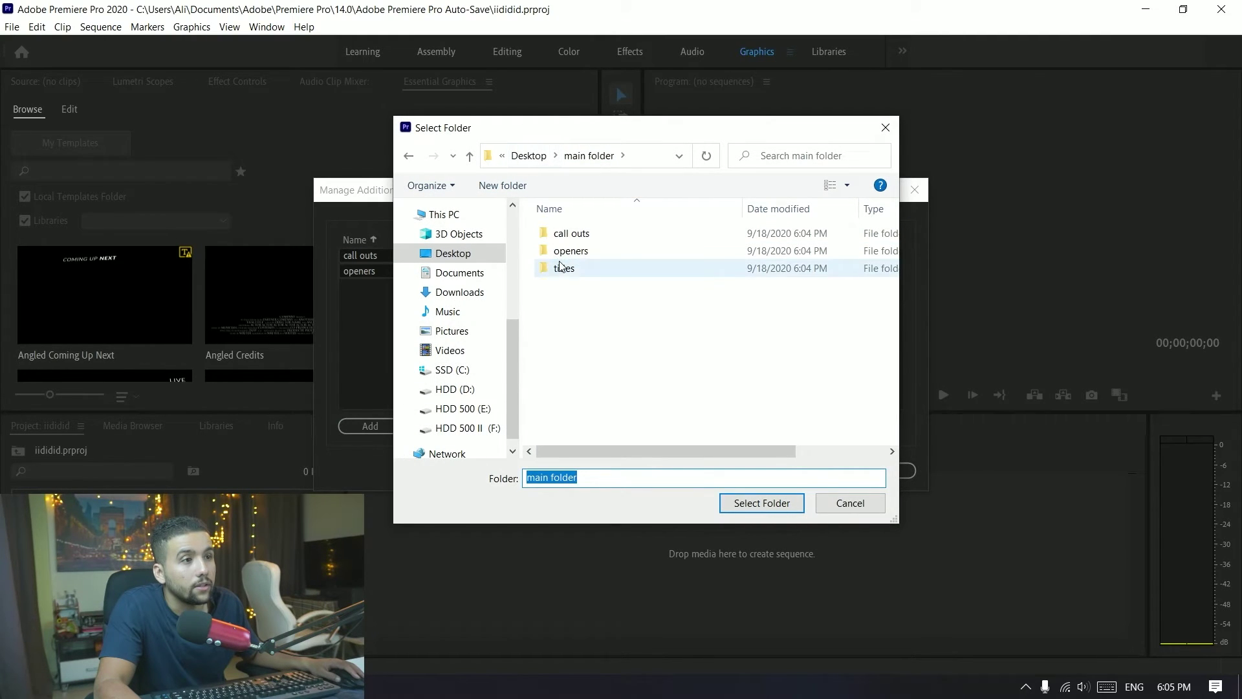
left_click(565, 269)
left_click(762, 502)
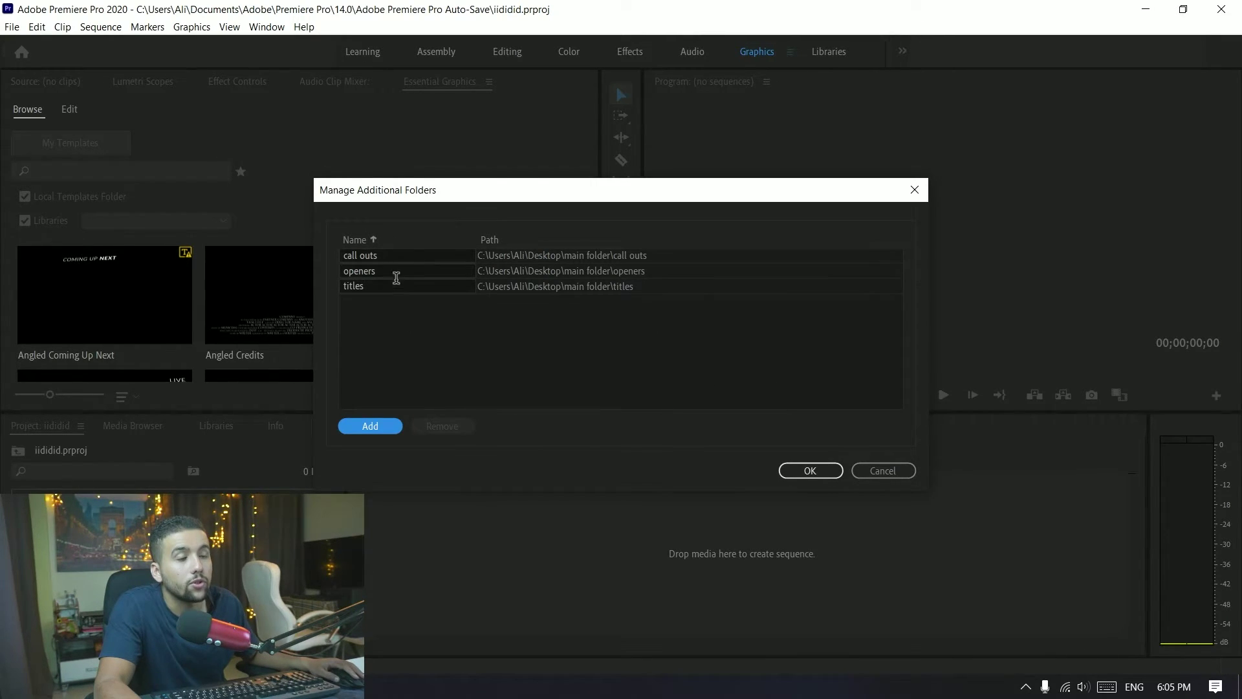
- Review the call outs, openers and titles entries and save the list with OK
double_click(396, 271)
left_click(393, 256)
left_click_drag(394, 254, 335, 259)
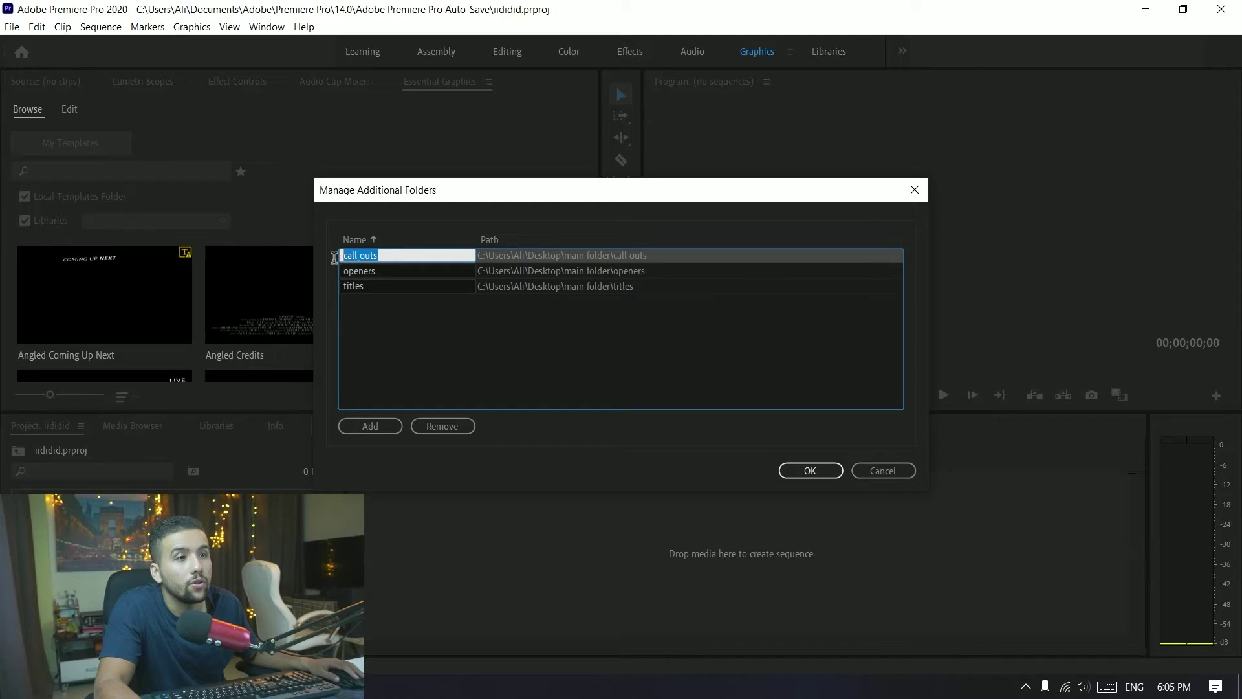
left_click(400, 303)
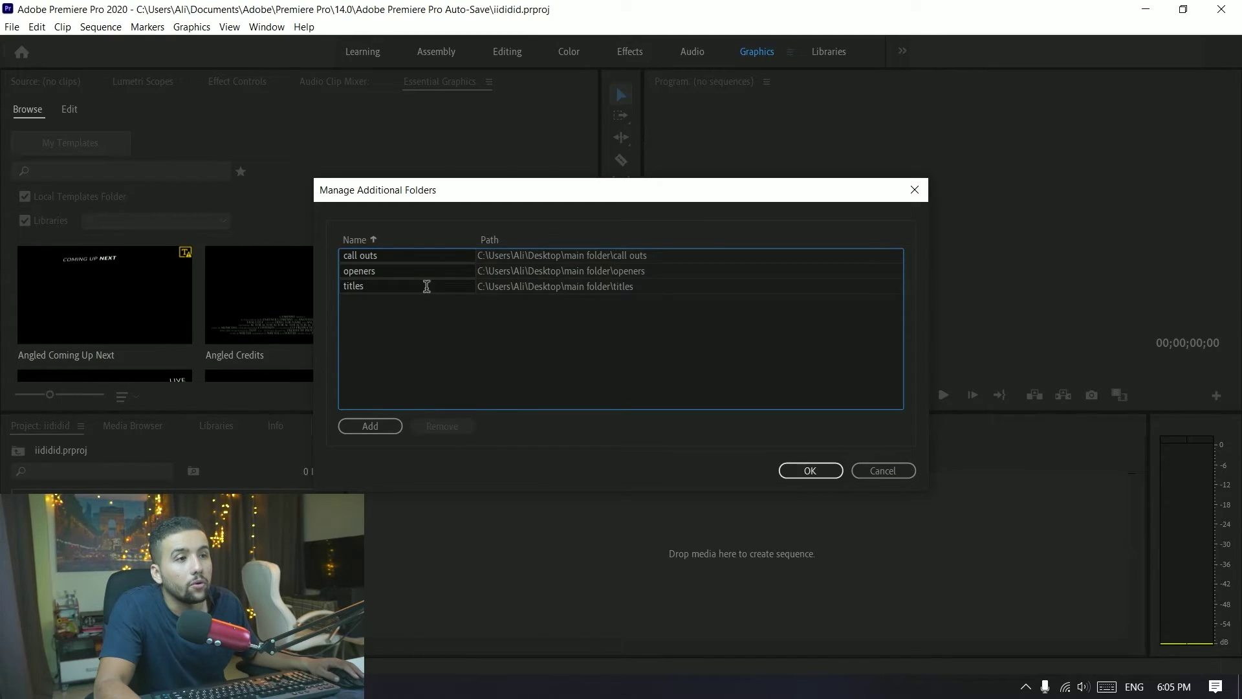
left_click(510, 286)
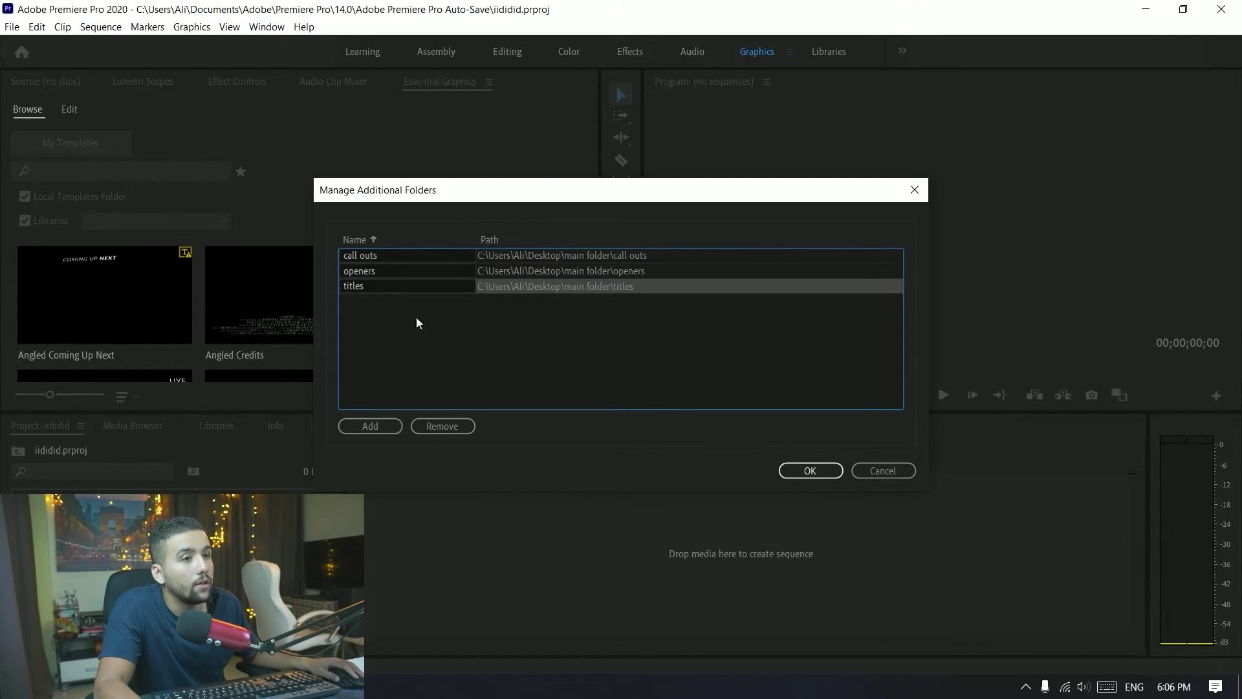
left_click(806, 471)
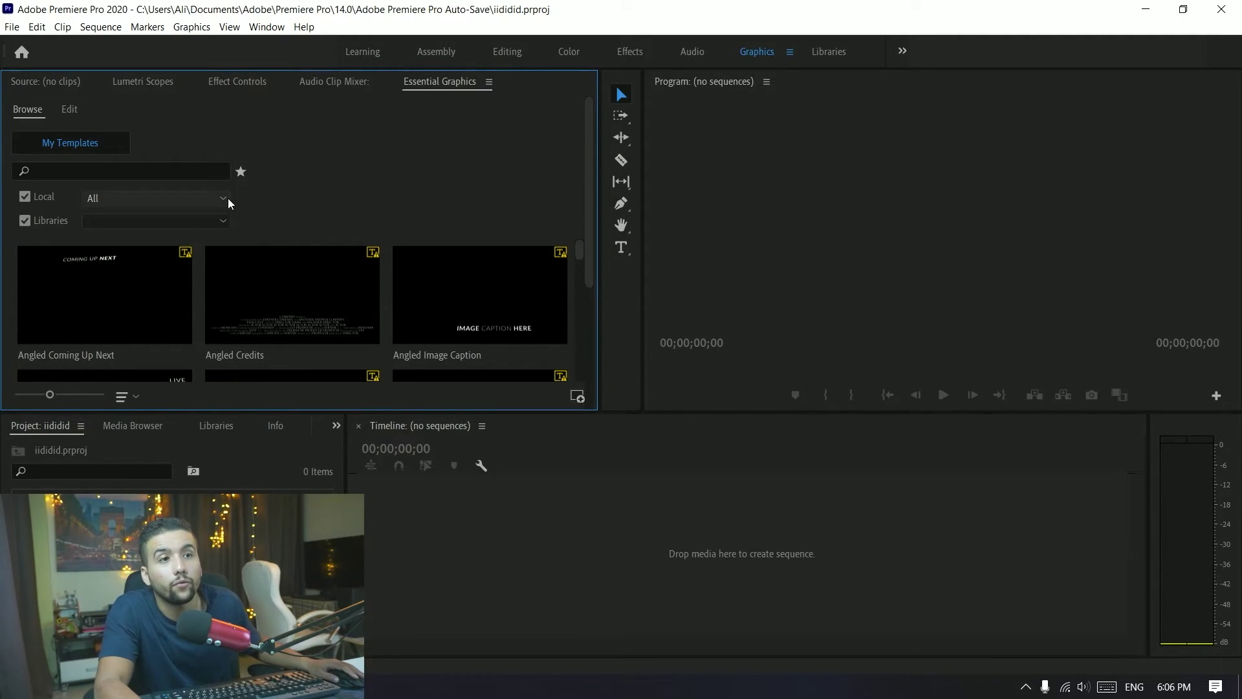
- Filter the Local templates dropdown by call outs, then titles, then openers, viewing each folder's template
left_click(224, 199)
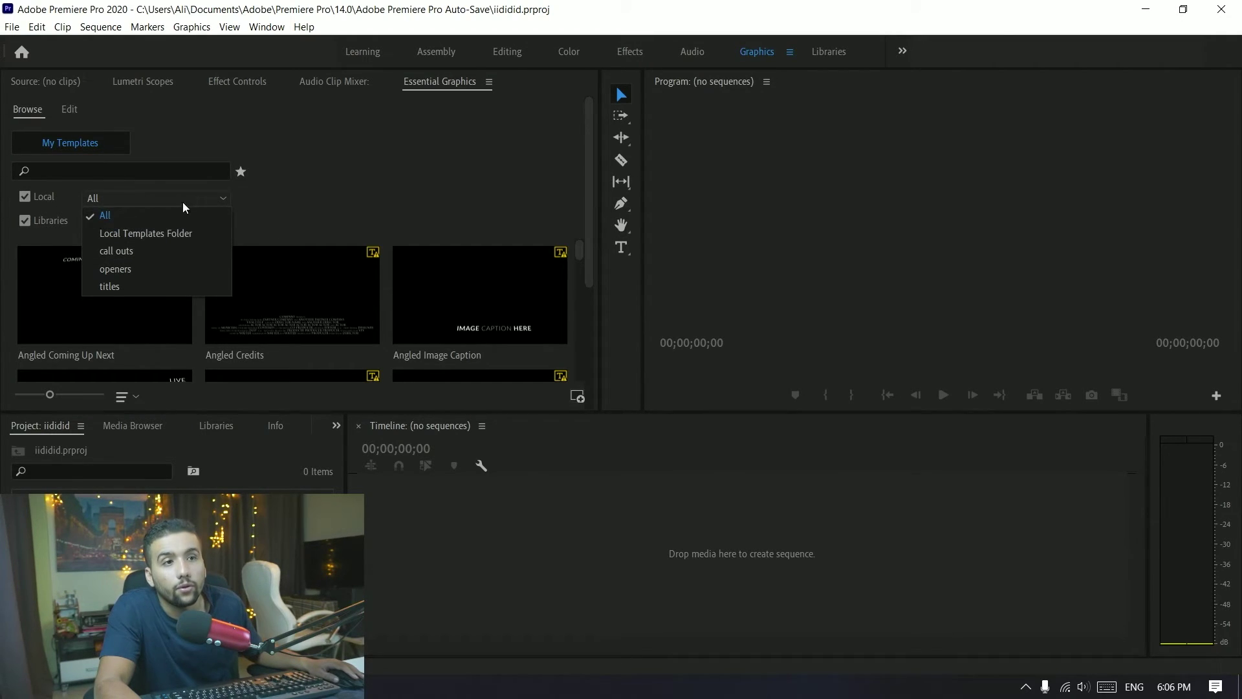
left_click(222, 200)
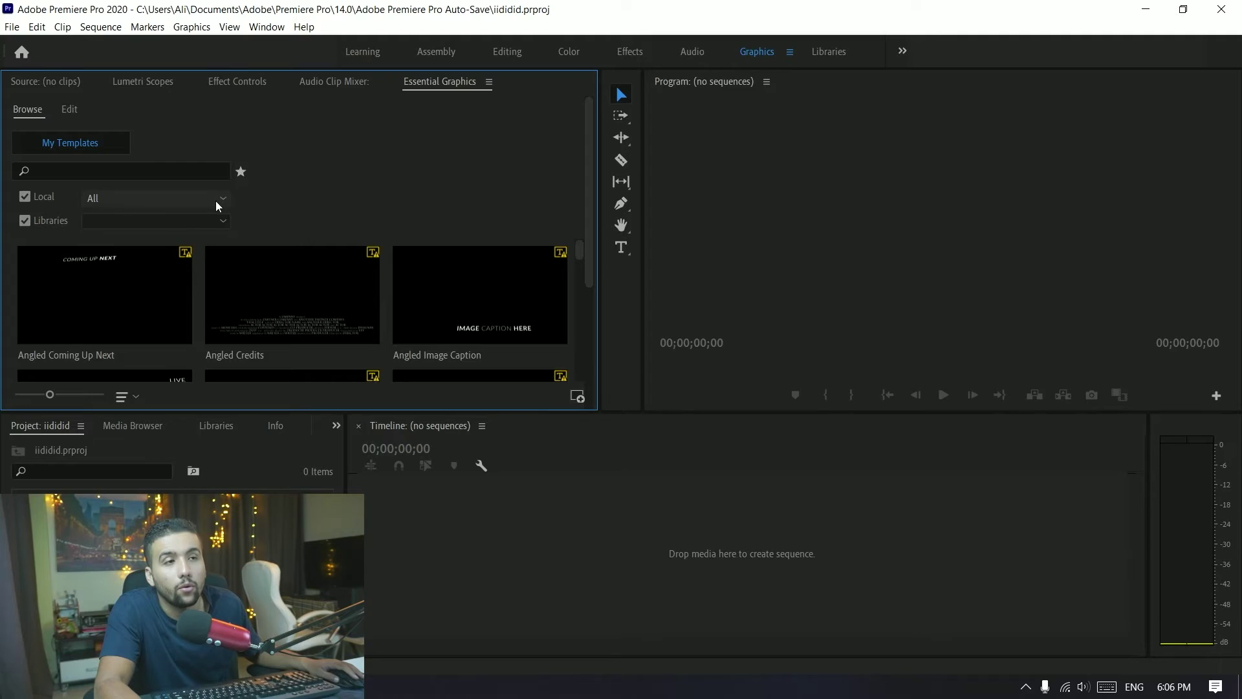
left_click(224, 201)
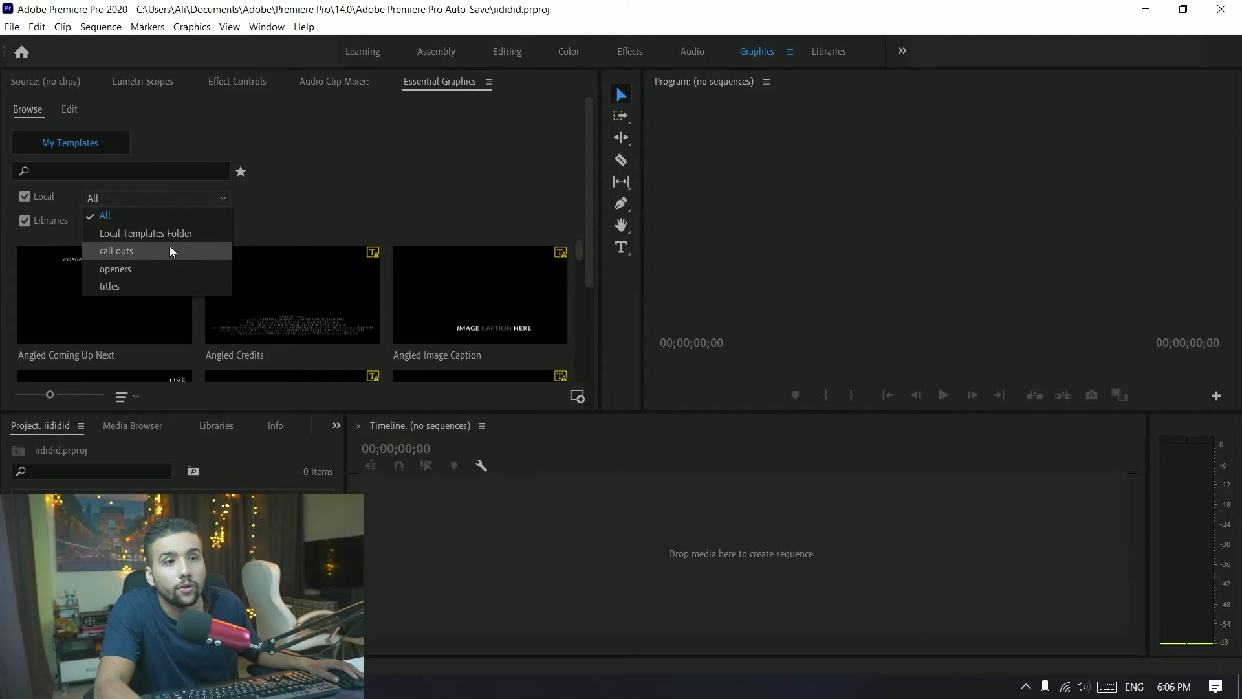
left_click(113, 251)
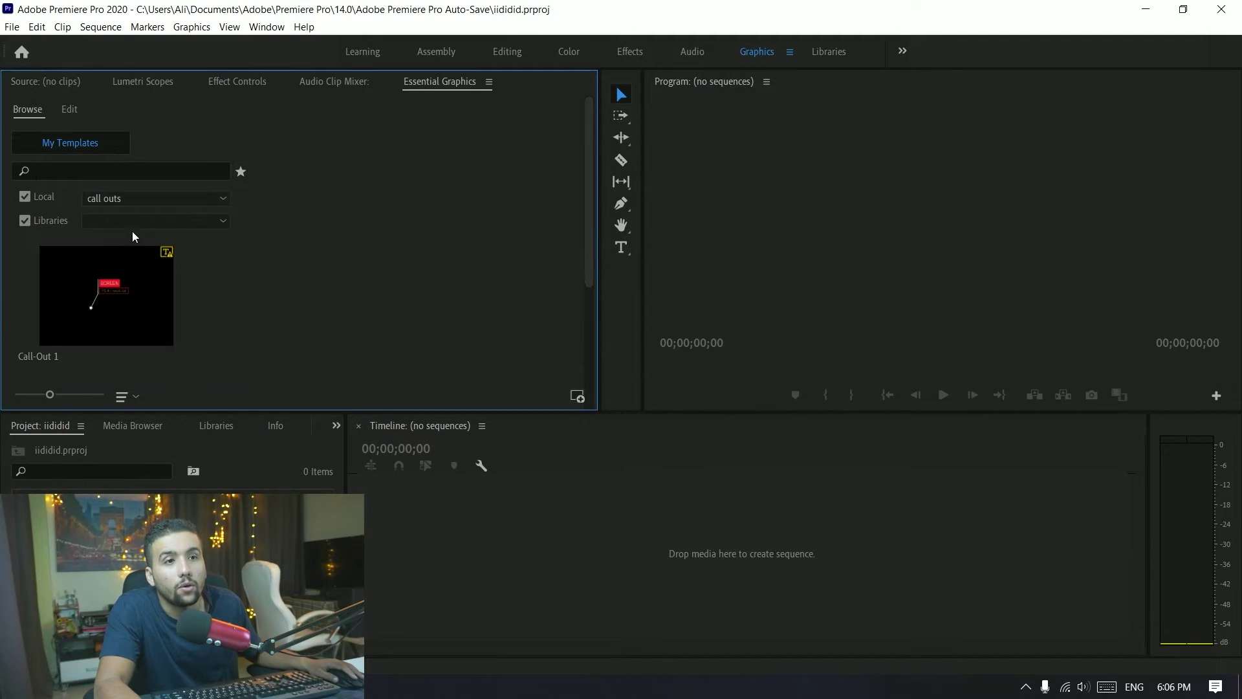
left_click(226, 198)
left_click(107, 283)
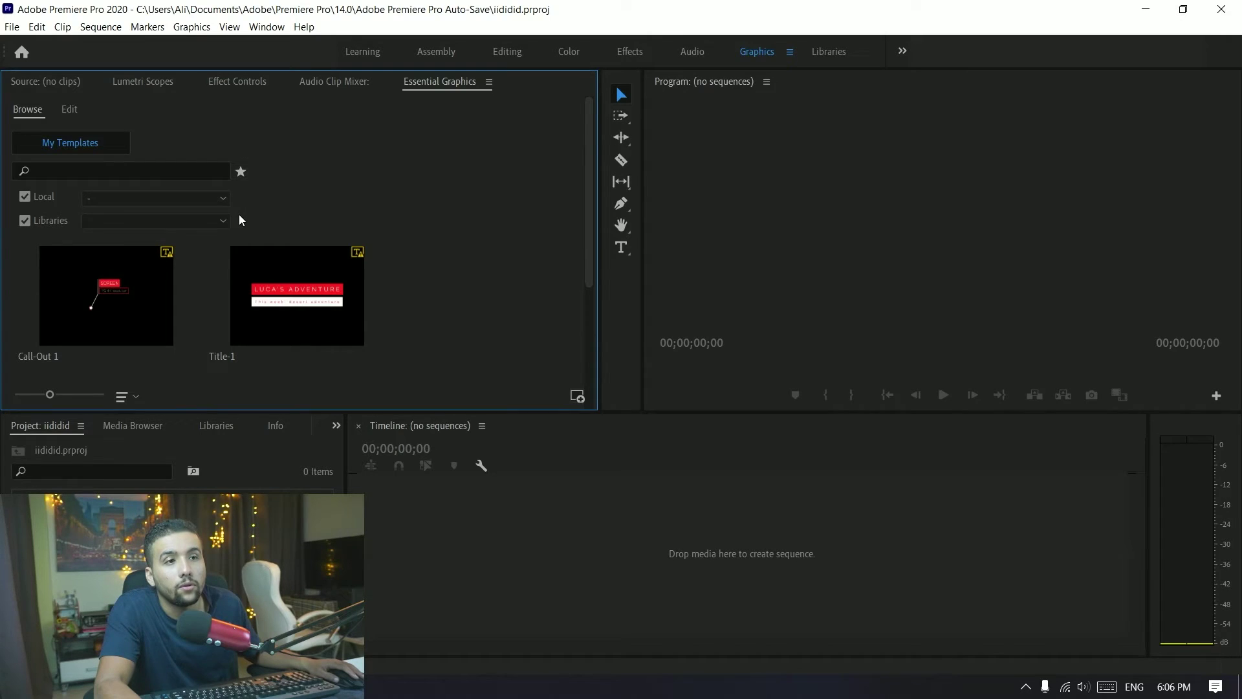
left_click(227, 200)
left_click(139, 255)
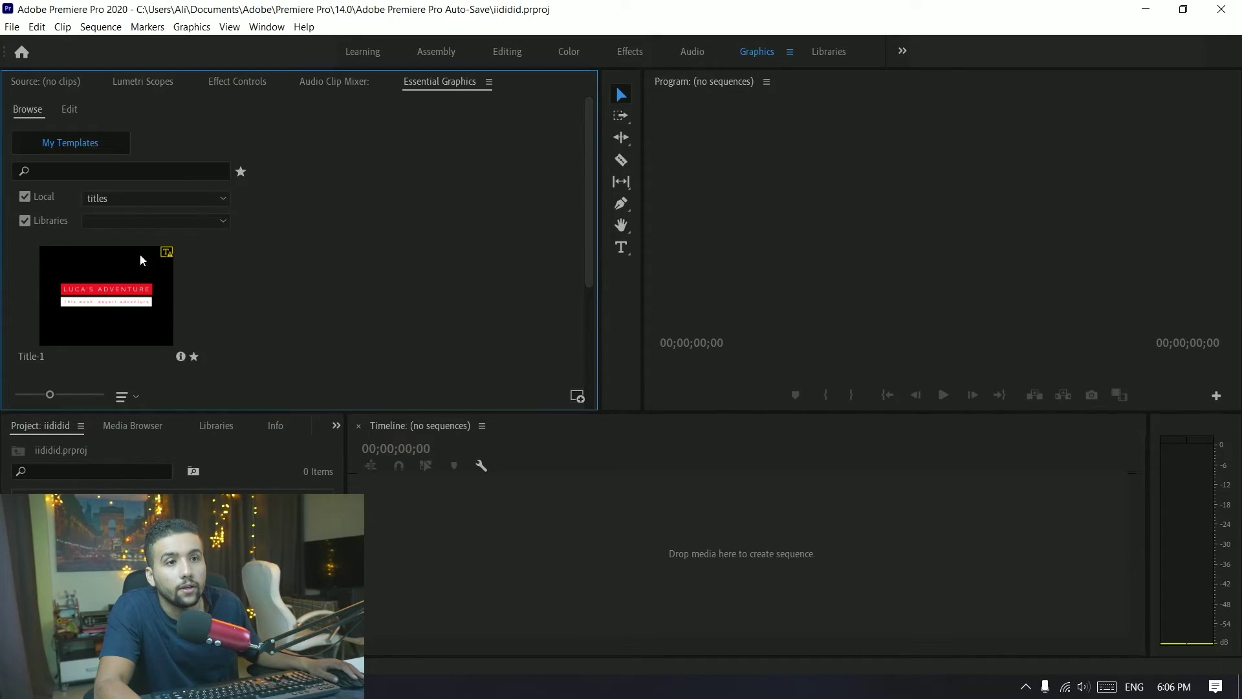
left_click(221, 203)
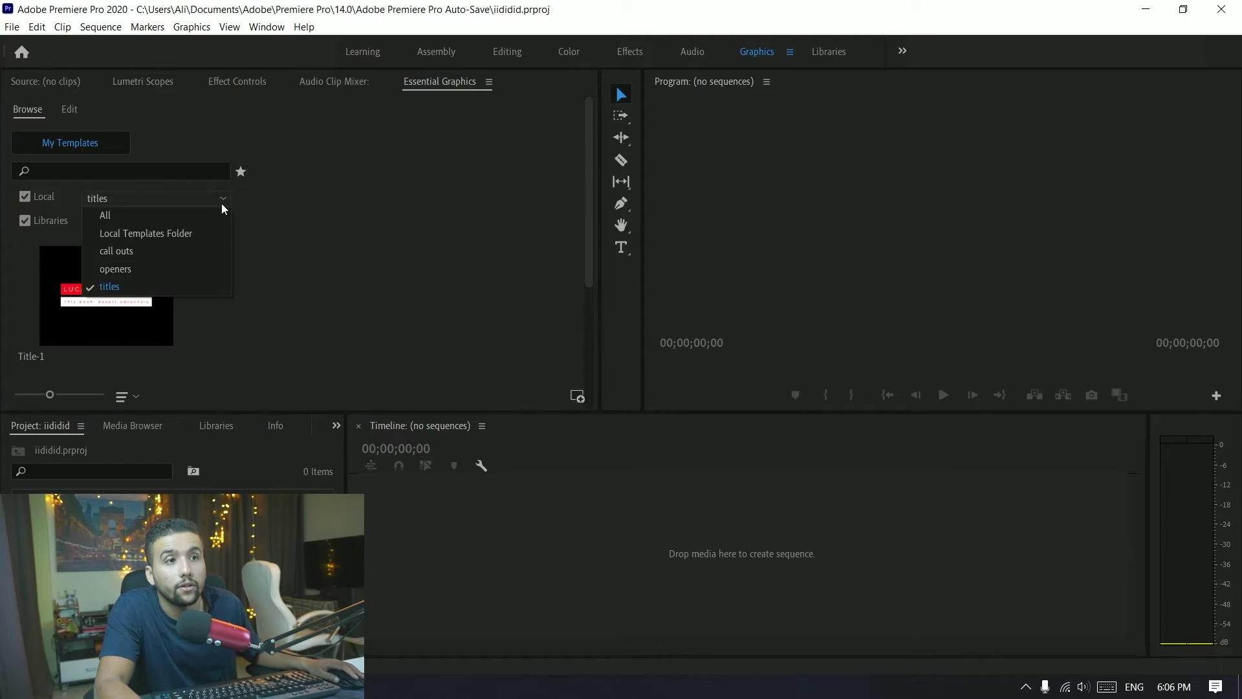
left_click(107, 283)
left_click(226, 195)
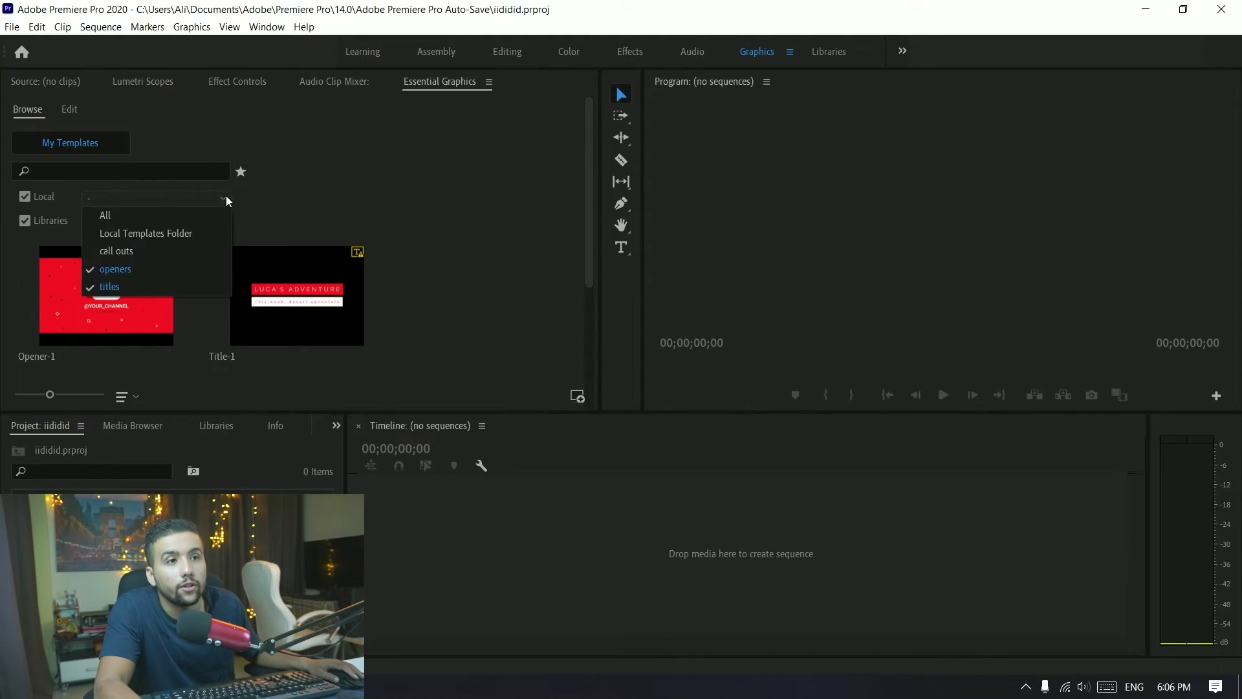
left_click(158, 278)
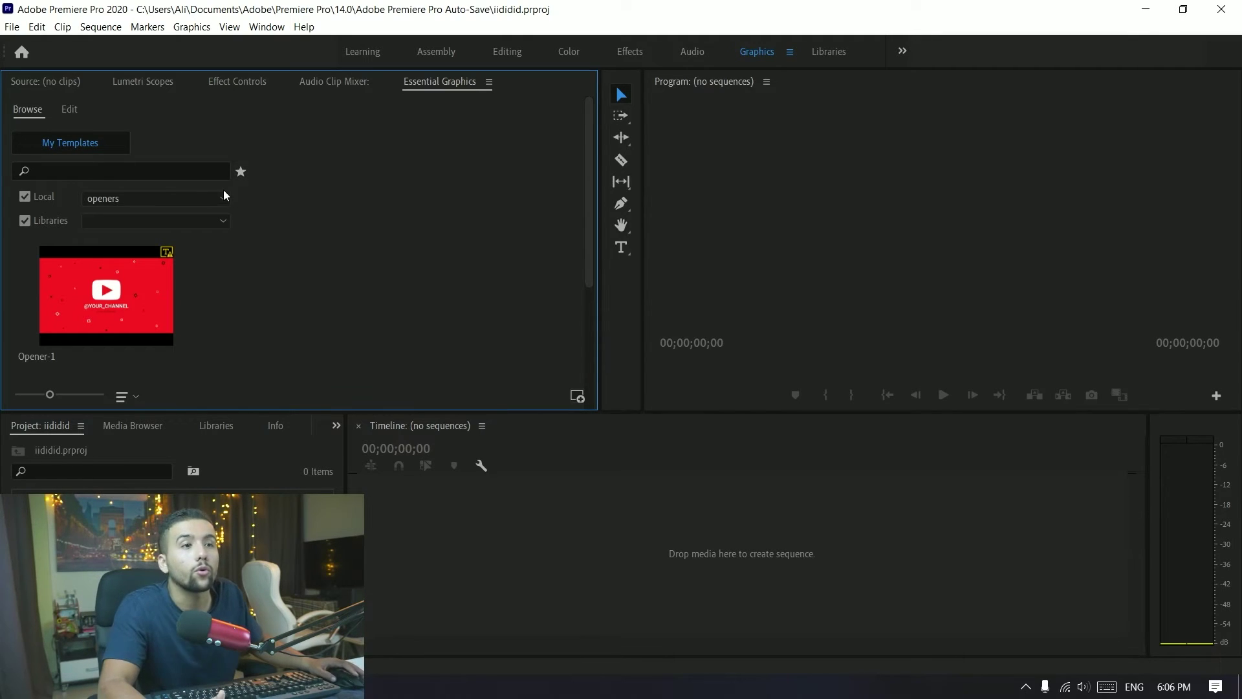
- Minimize Premiere Pro and open main folder from the desktop
left_click_drag(860, 7, 815, 73)
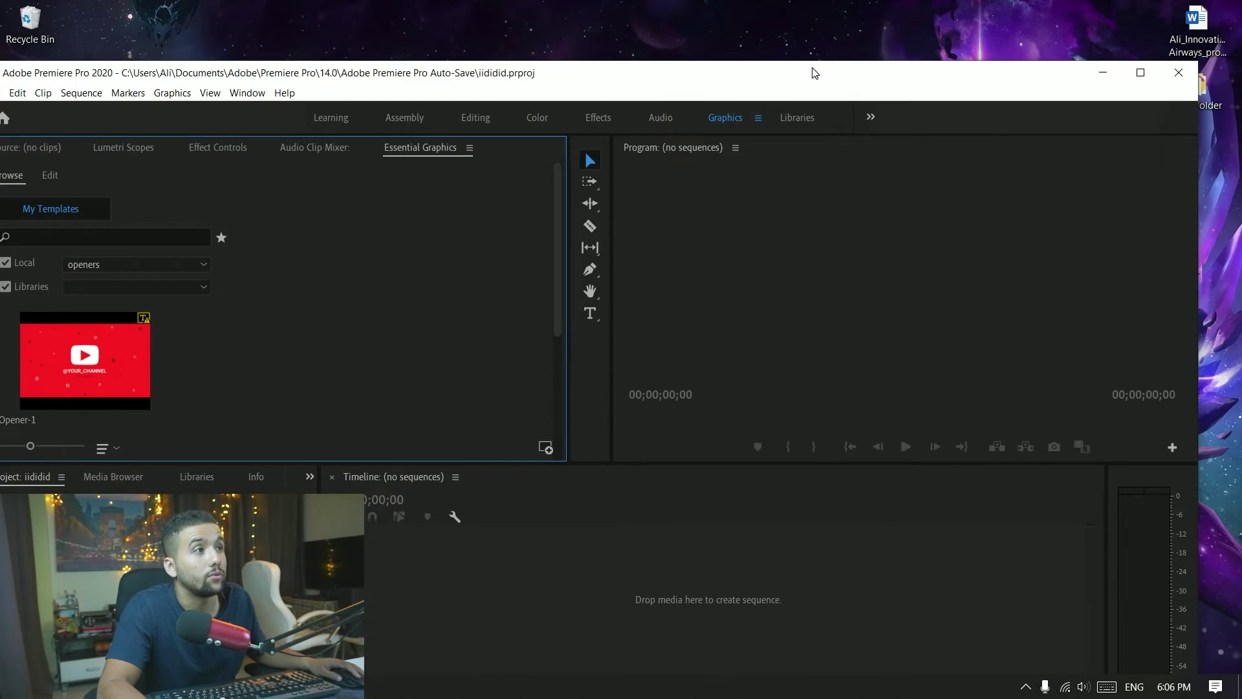
left_click(1103, 72)
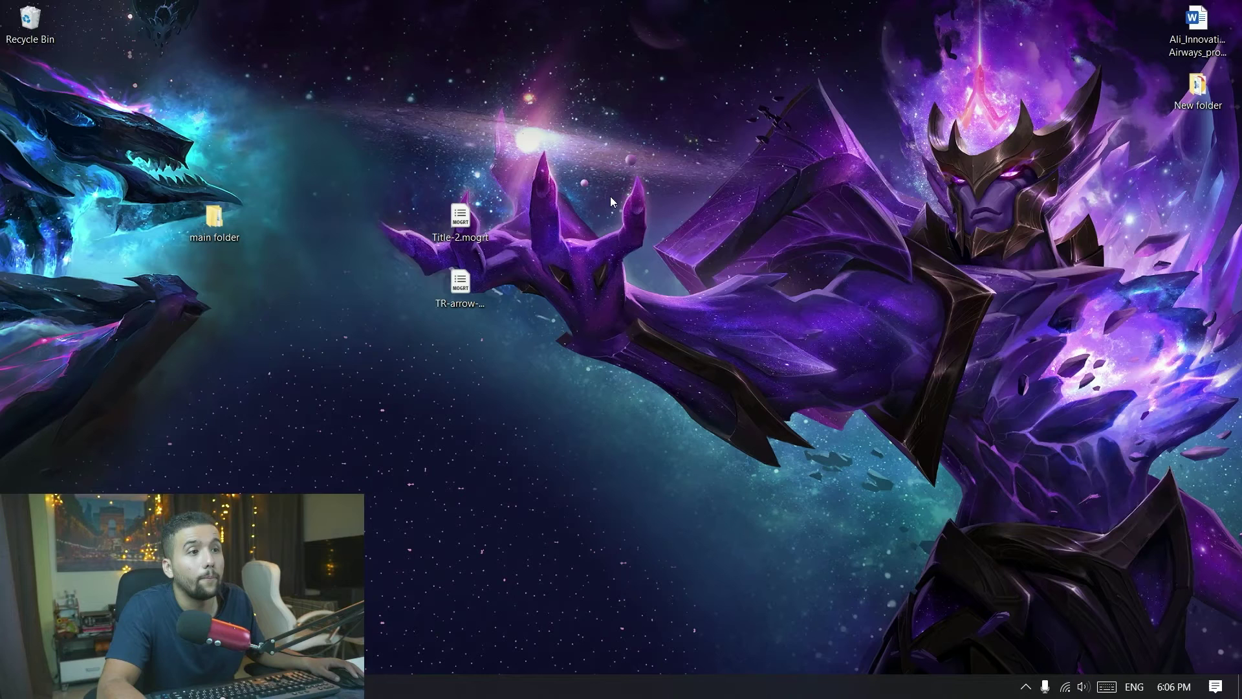
left_click(460, 287)
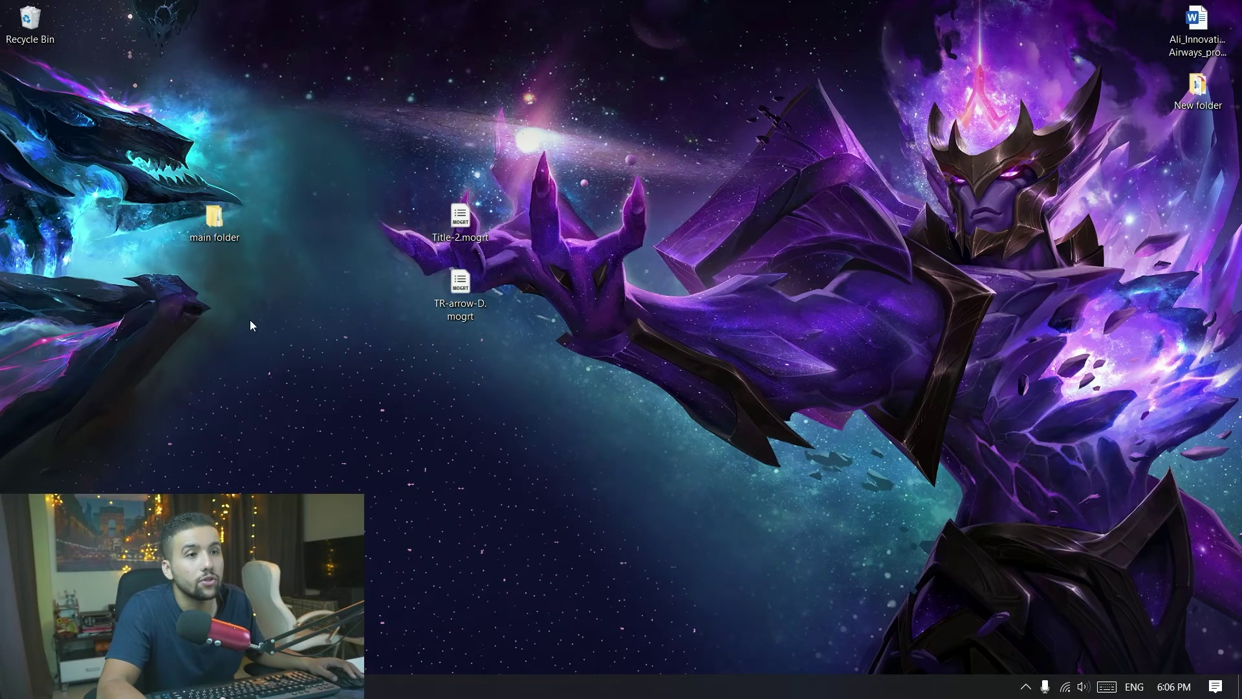
double_click(214, 224)
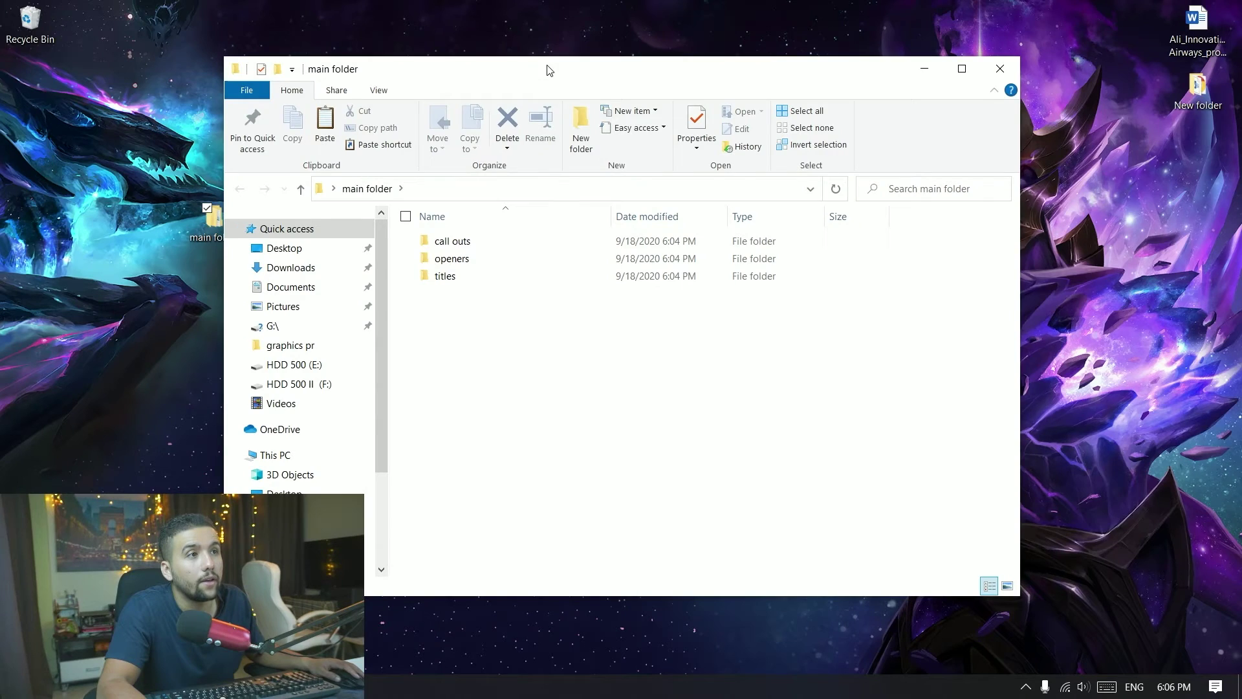
- Move Title-2.mogrt from the desktop into the titles folder and close the Explorer window
left_click_drag(546, 70, 864, 66)
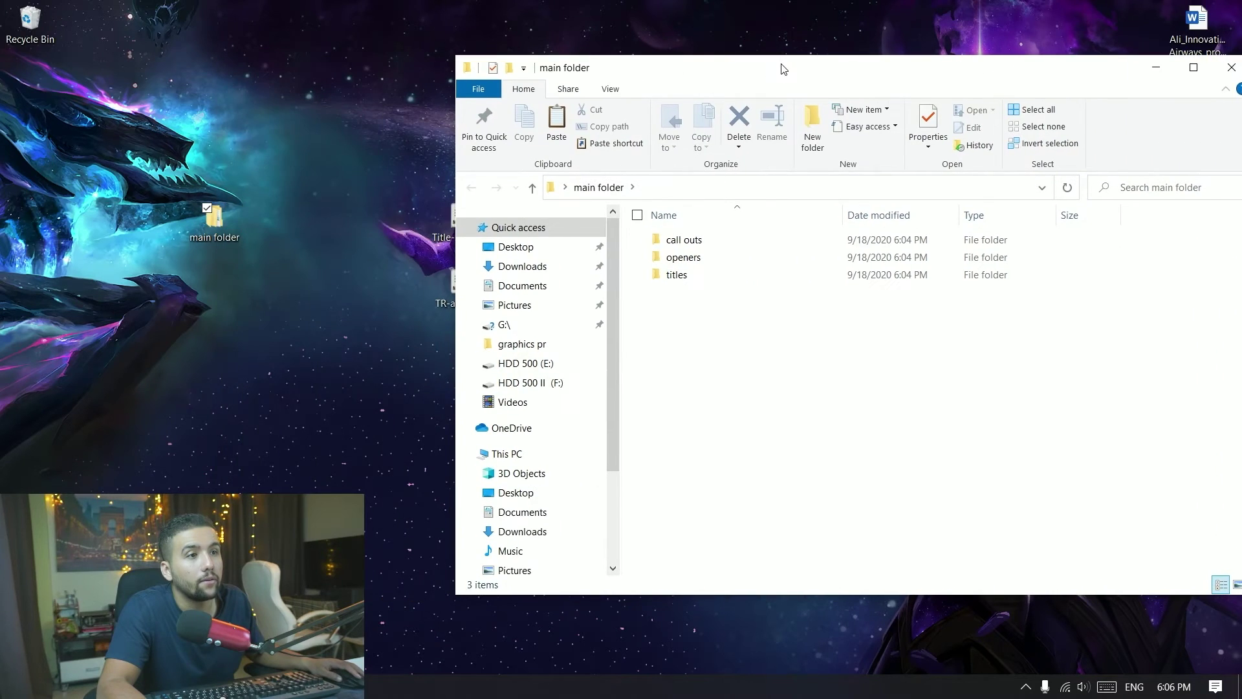
left_click(350, 320)
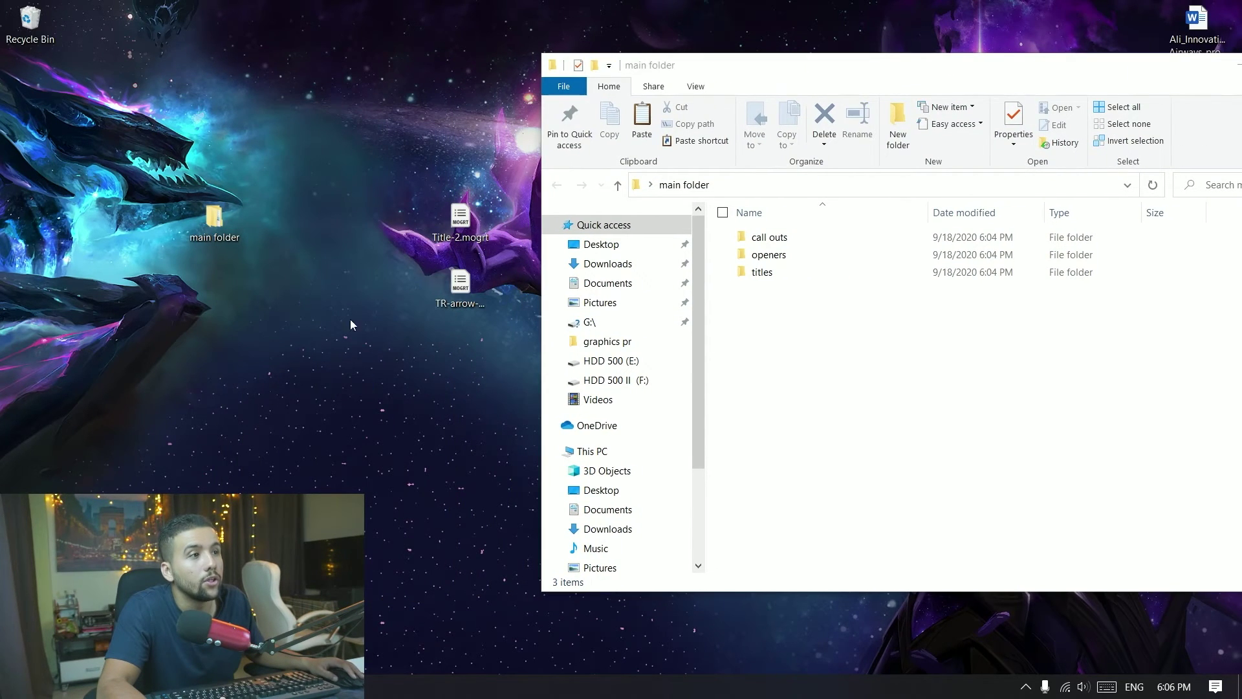
left_click_drag(460, 218, 755, 280)
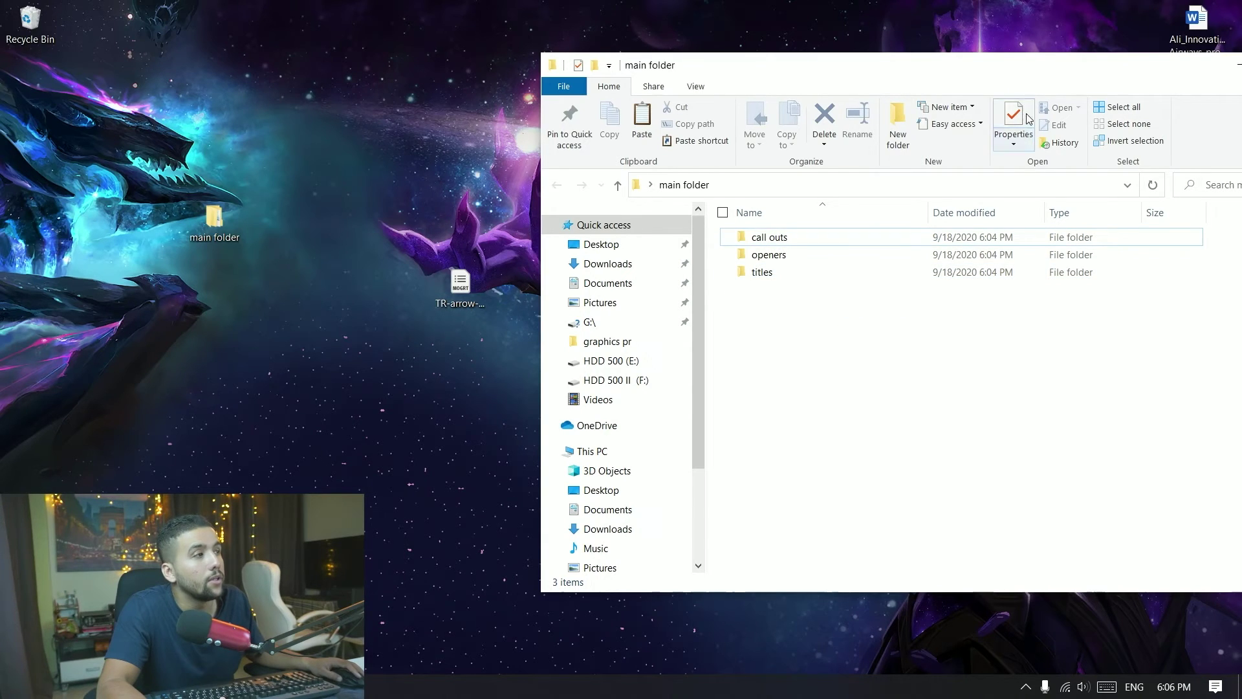
left_click_drag(1036, 78, 639, 77)
left_click(926, 56)
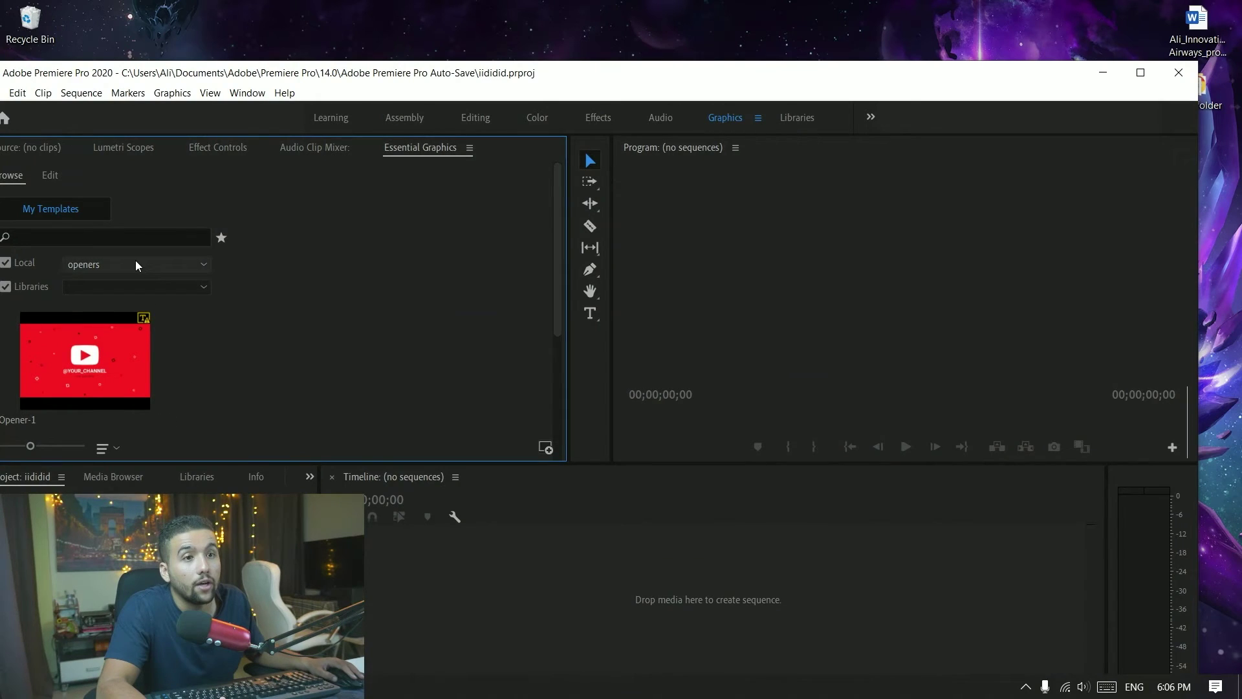
- Maximize Premiere and filter the Local templates dropdown to show only the titles folder
left_click(136, 263)
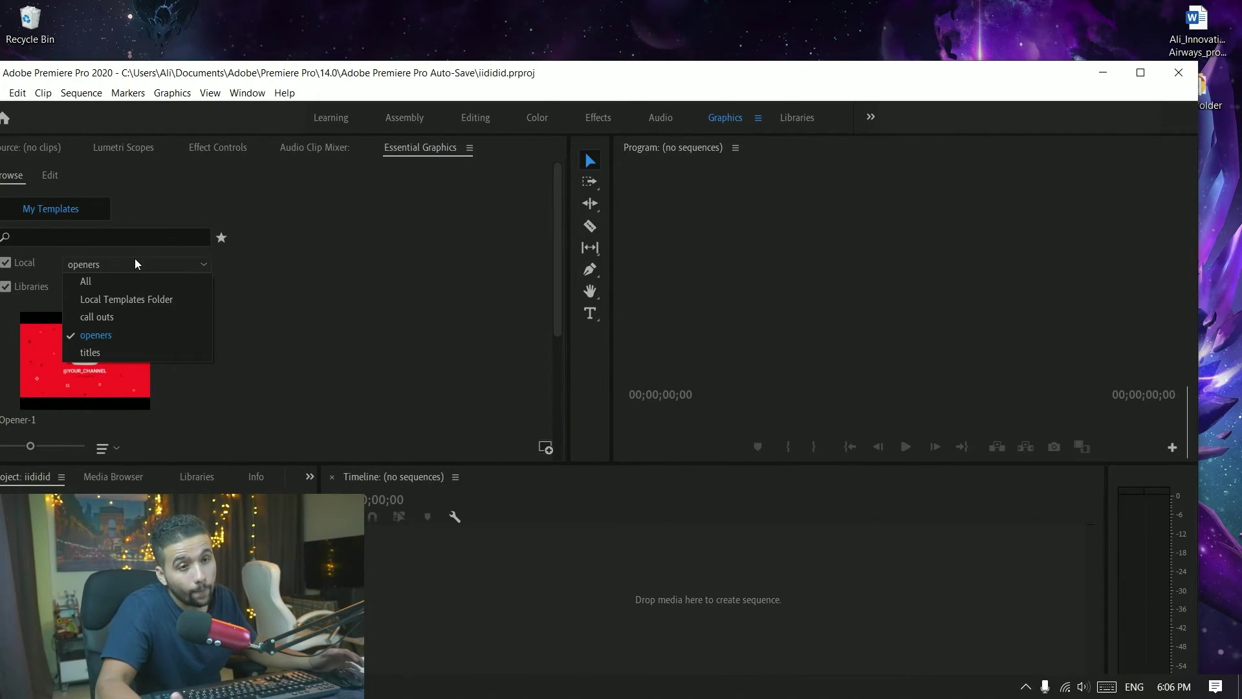
double_click(232, 73)
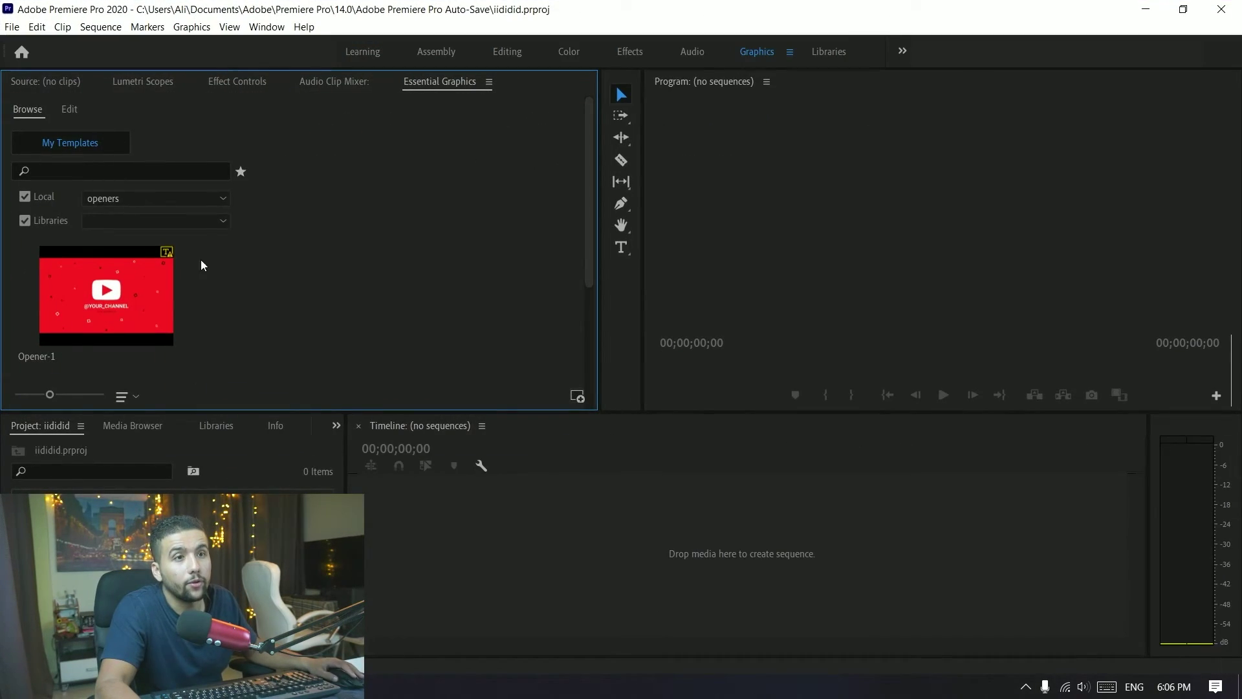
left_click(156, 199)
left_click(131, 284)
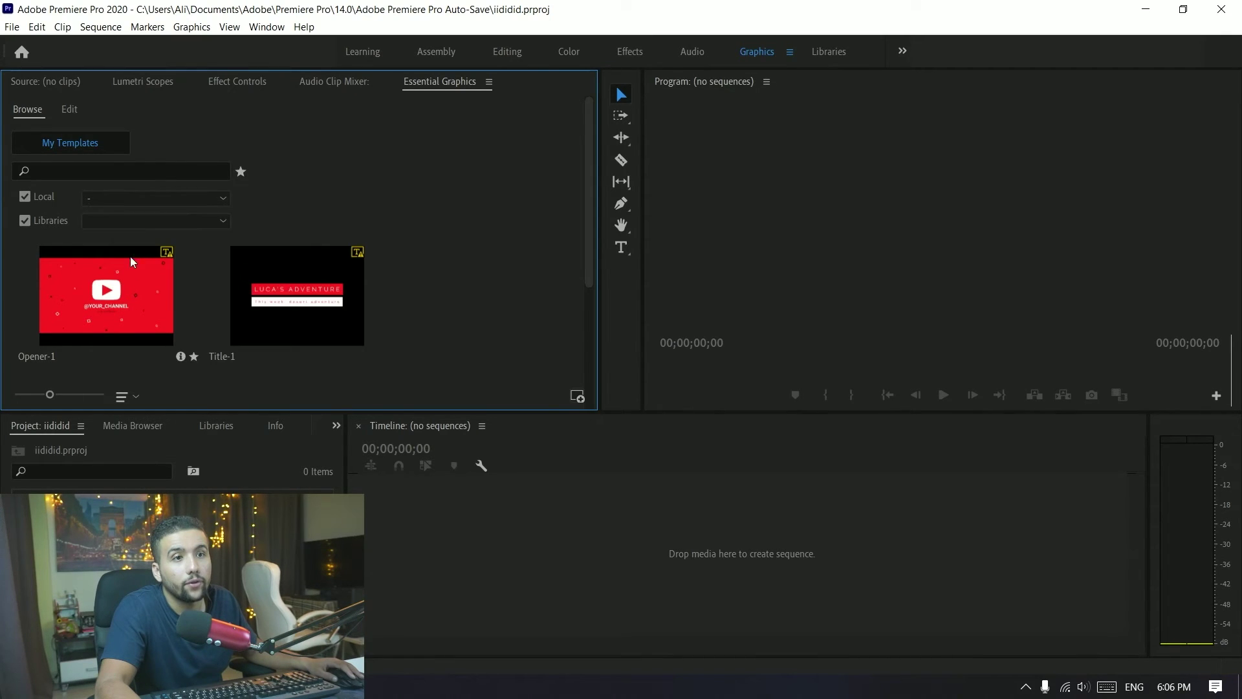
left_click(152, 199)
left_click(125, 266)
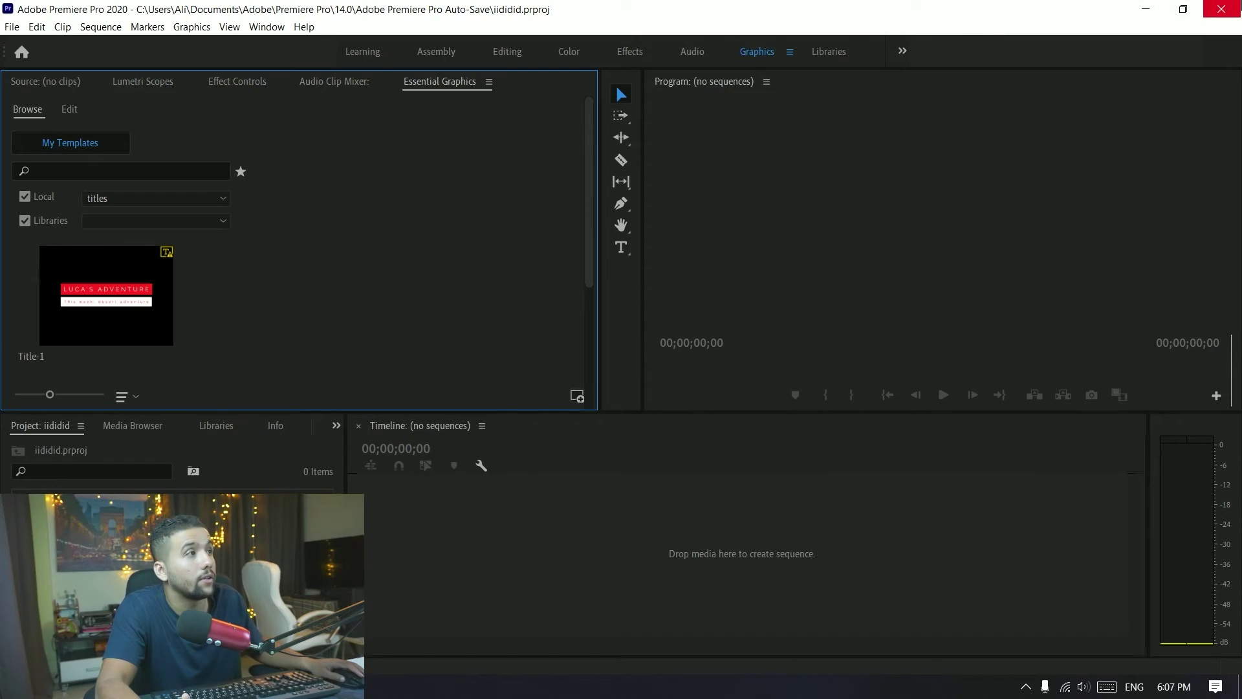
- Close Premiere and relaunch it from the Start menu's Editing app group
left_click(1147, 8)
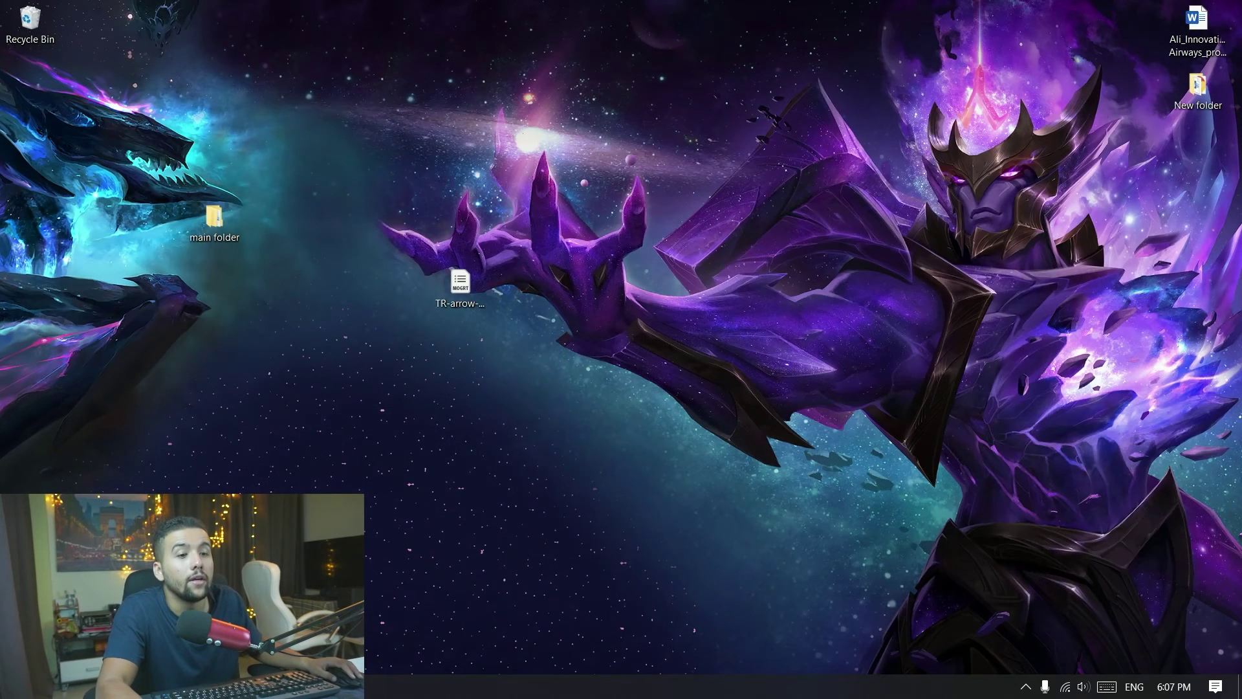
key("super")
left_click(368, 218)
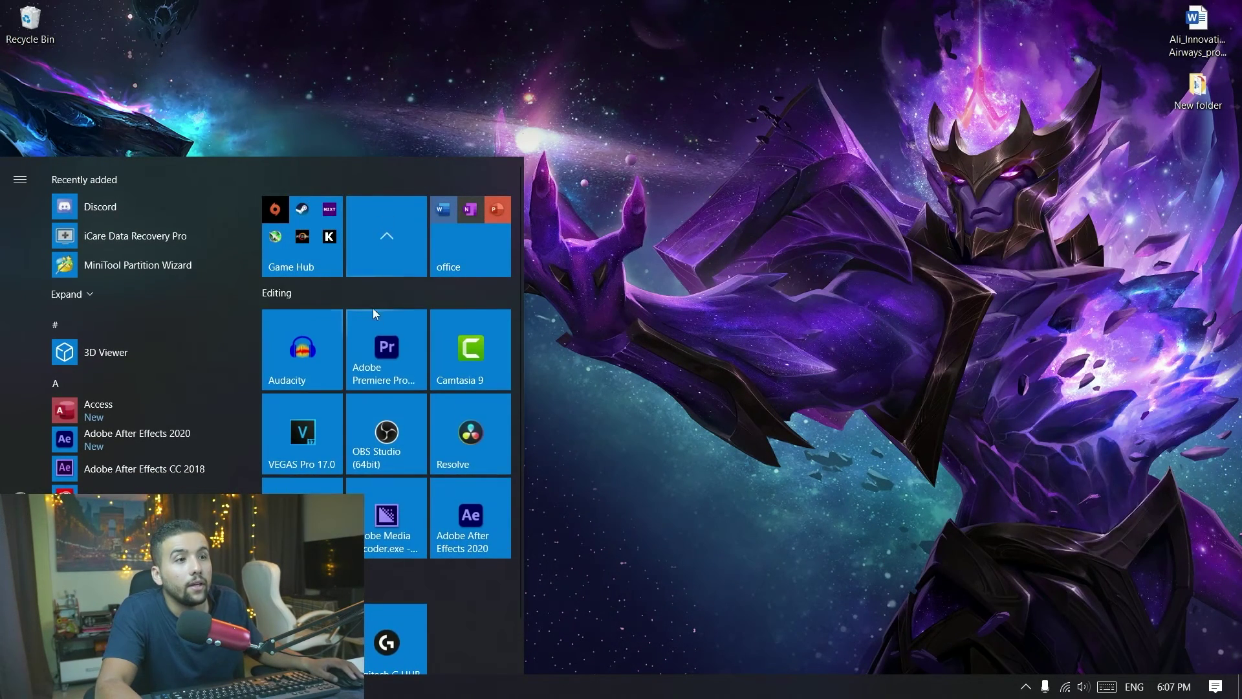
left_click(382, 345)
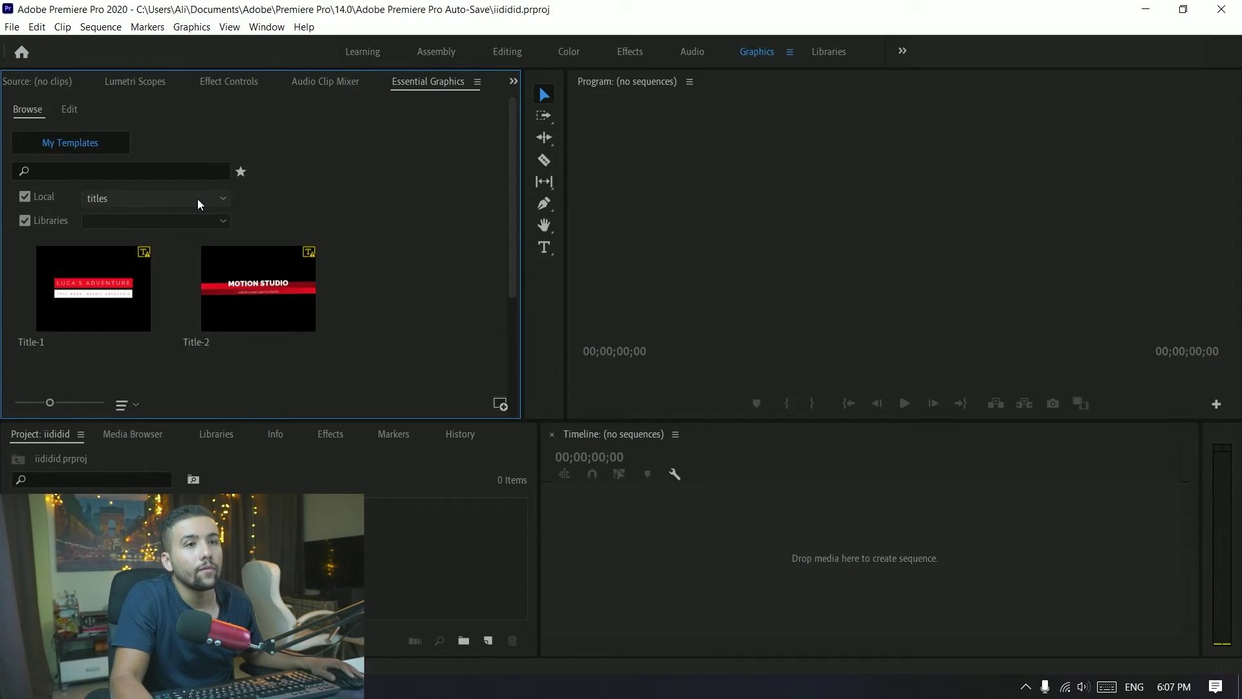
- Keep the titles folder in the Local dropdown and marquee-select both Title-1 and Title-2 thumbnails
left_click(196, 198)
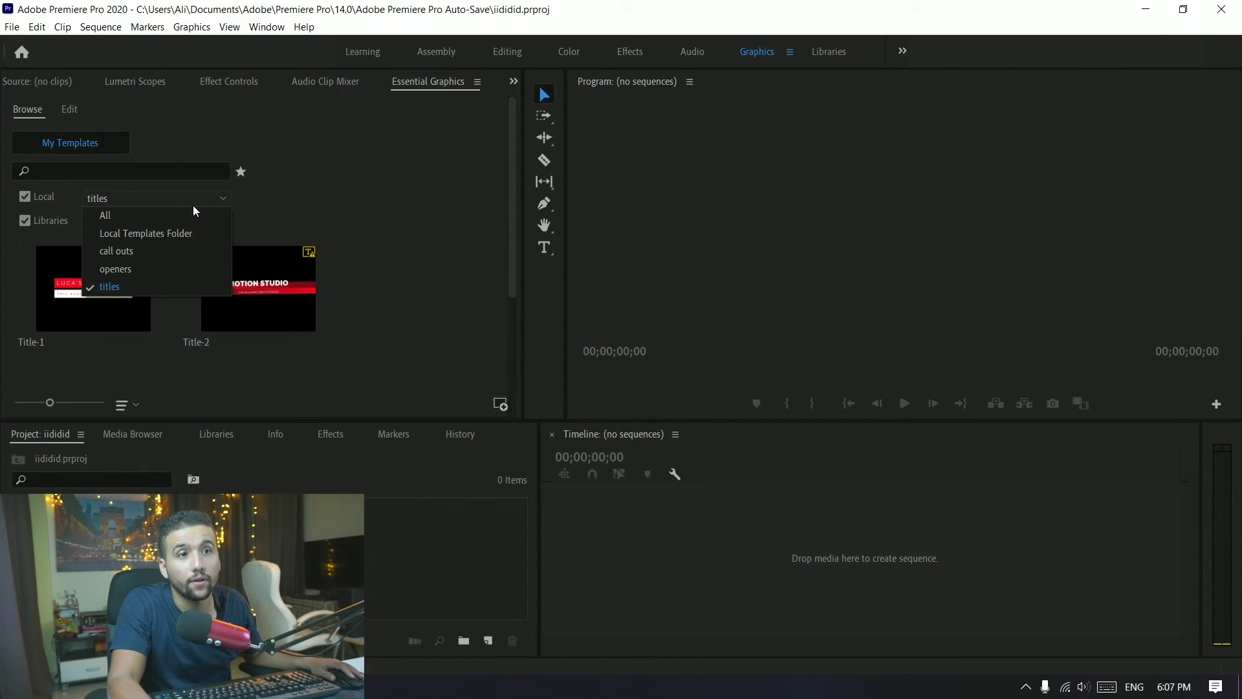
left_click(394, 231)
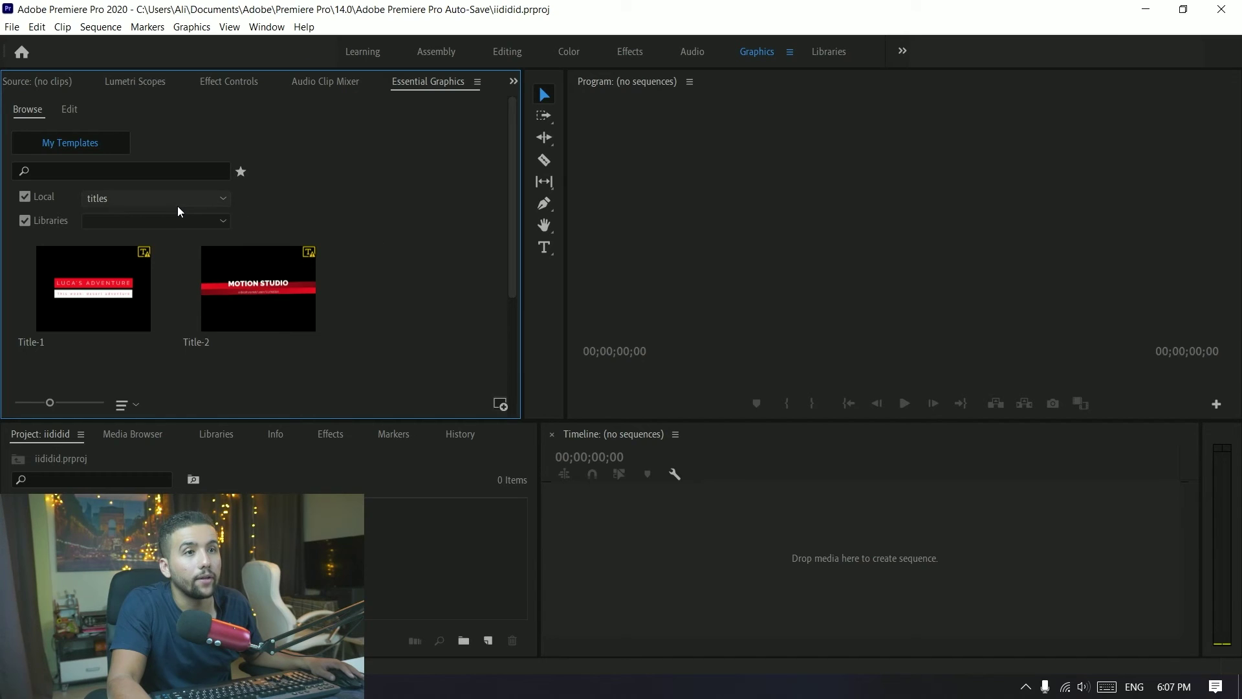
left_click_drag(339, 296, 63, 282)
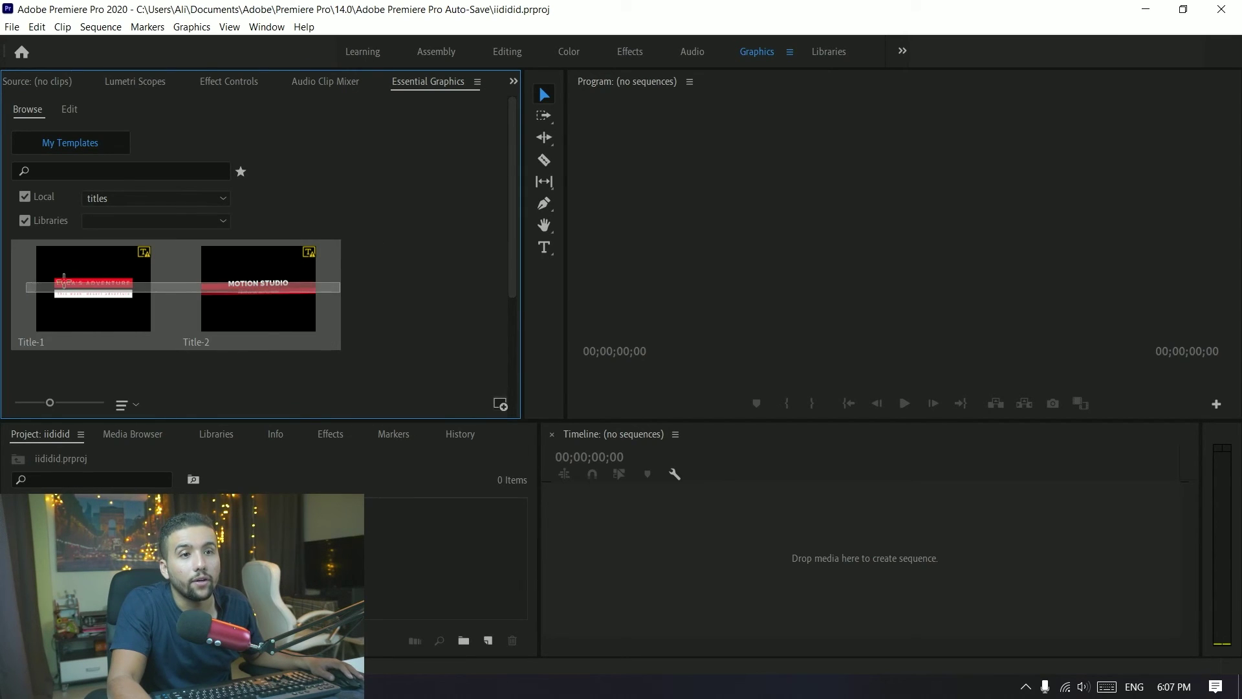